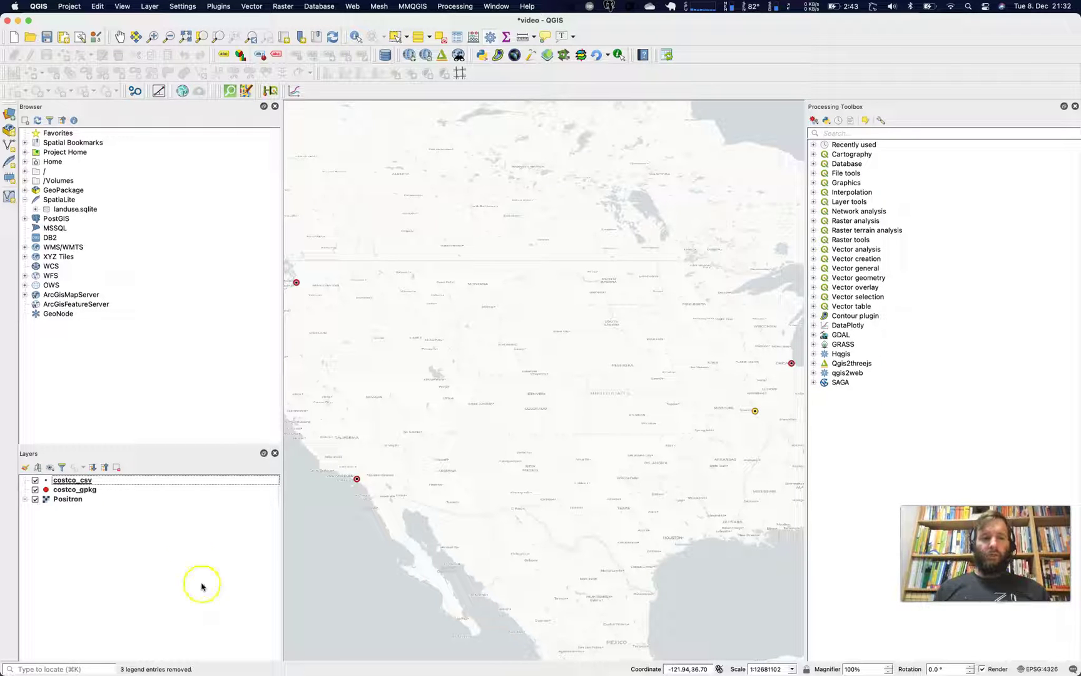
Select the costco_csv point layer in the Layers panel
{"action": "left_click", "coordinate": [103, 481]}
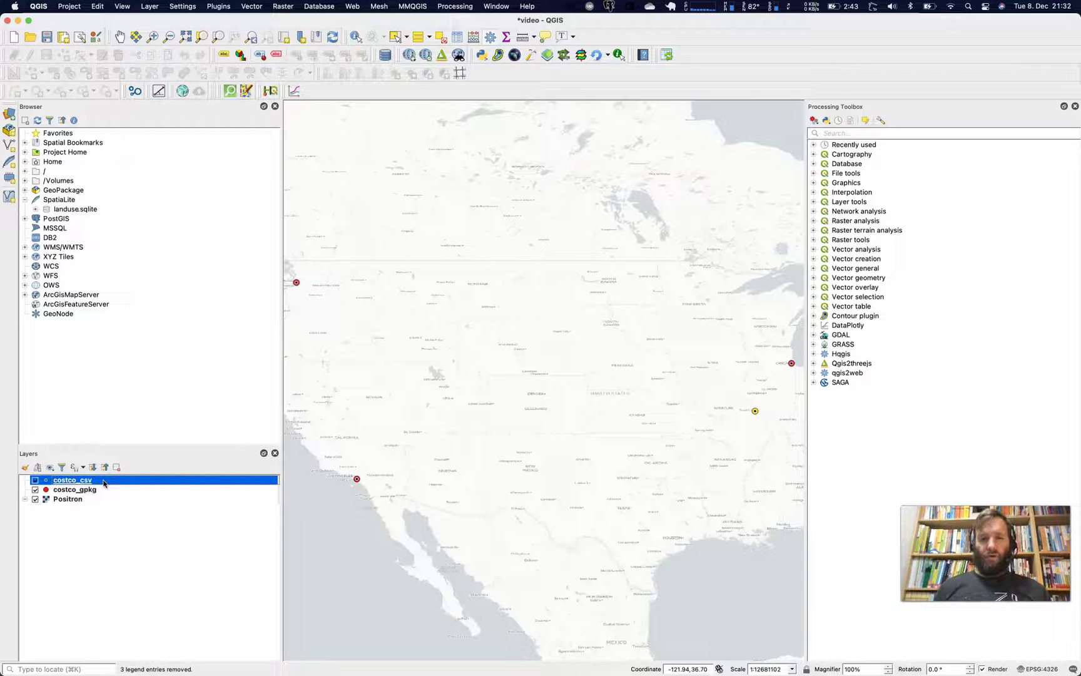
{"action": "right_click", "coordinate": [104, 481]}
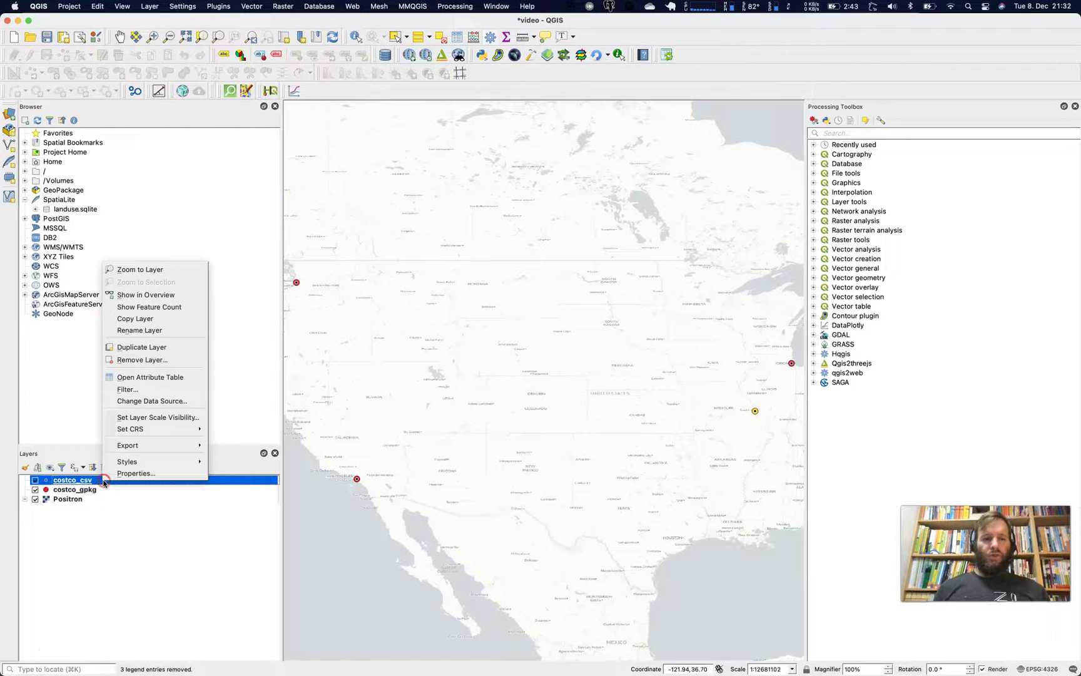
{"action": "left_click", "coordinate": [125, 378]}
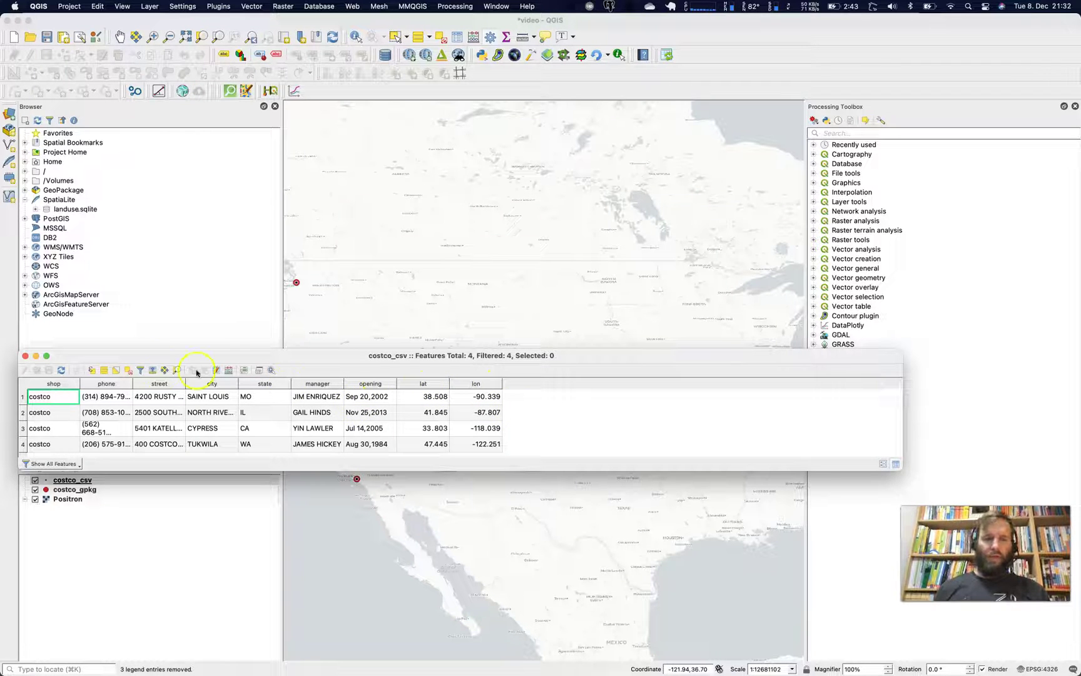
{"action": "left_click", "coordinate": [25, 355]}
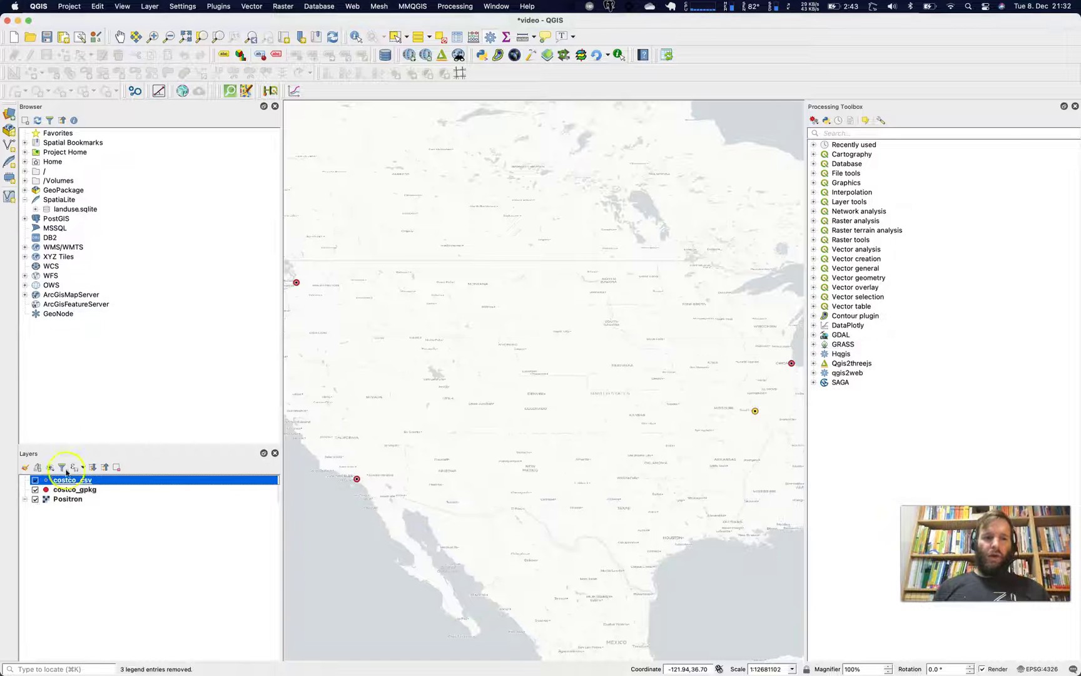
Open the costco_gpkg and costco_csv attribute tables and select the Missouri store row
{"action": "right_click", "coordinate": [74, 490]}
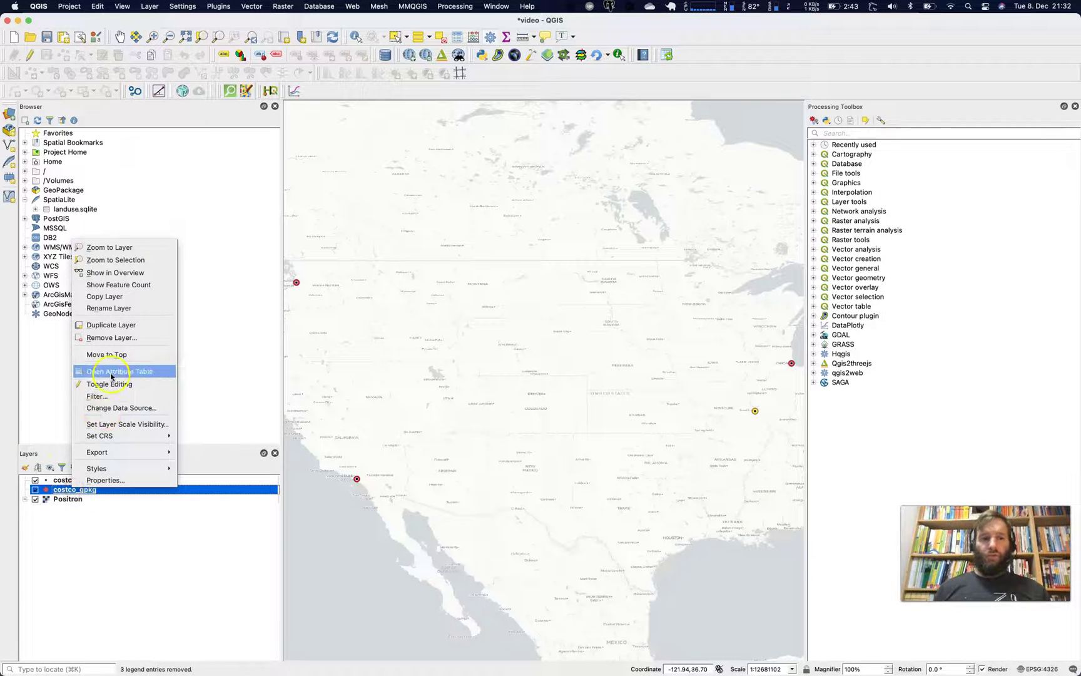
{"action": "left_click", "coordinate": [112, 372]}
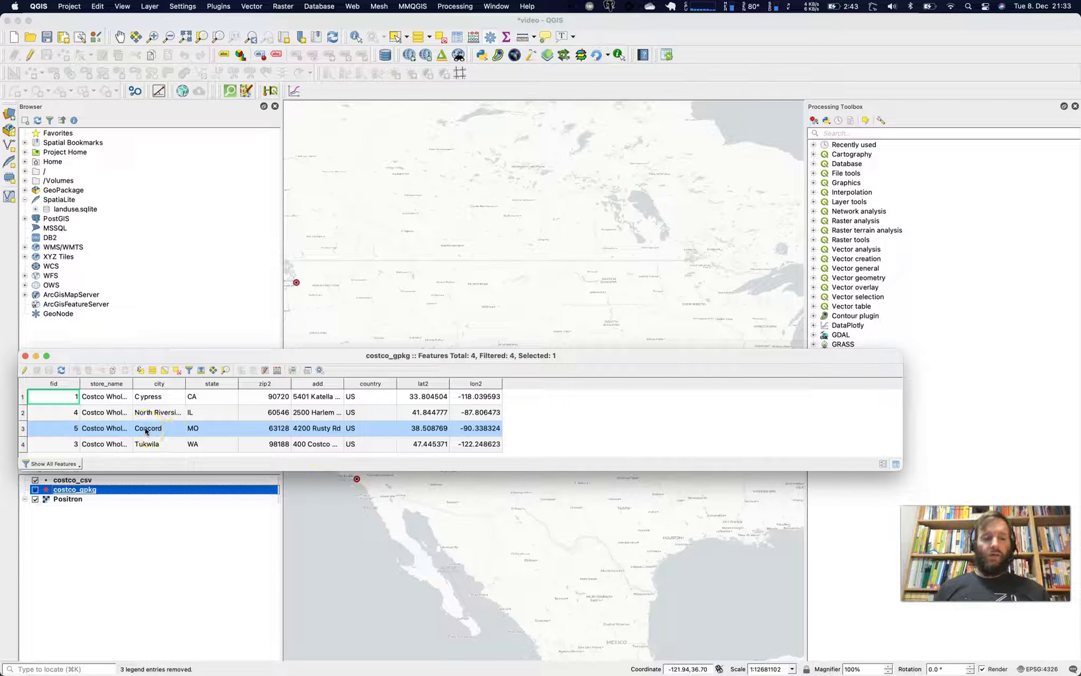
{"action": "left_click", "coordinate": [185, 429]}
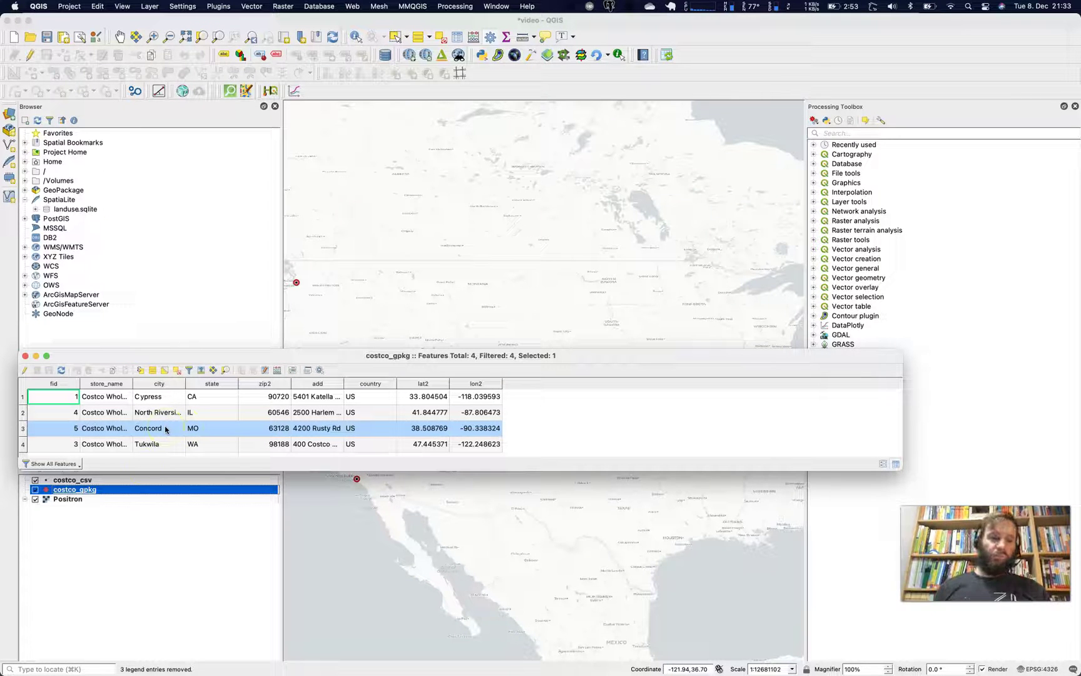
{"action": "left_click", "coordinate": [139, 476]}
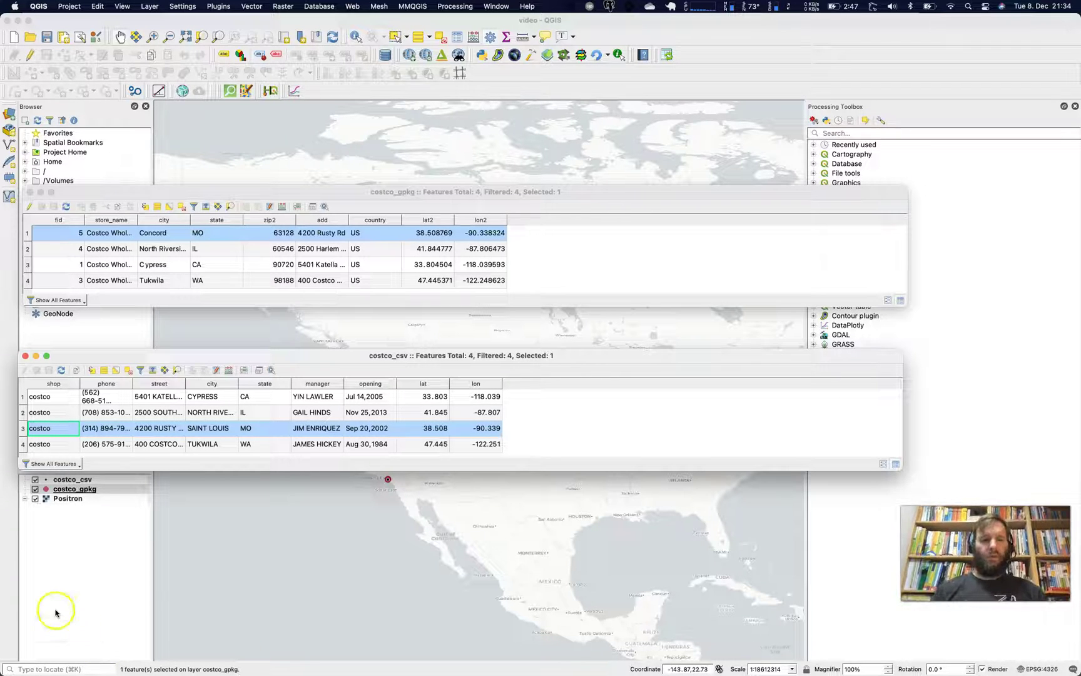
Pan and zoom the map to the selected Missouri store, then move the csv table aside
{"action": "left_click", "coordinate": [160, 233]}
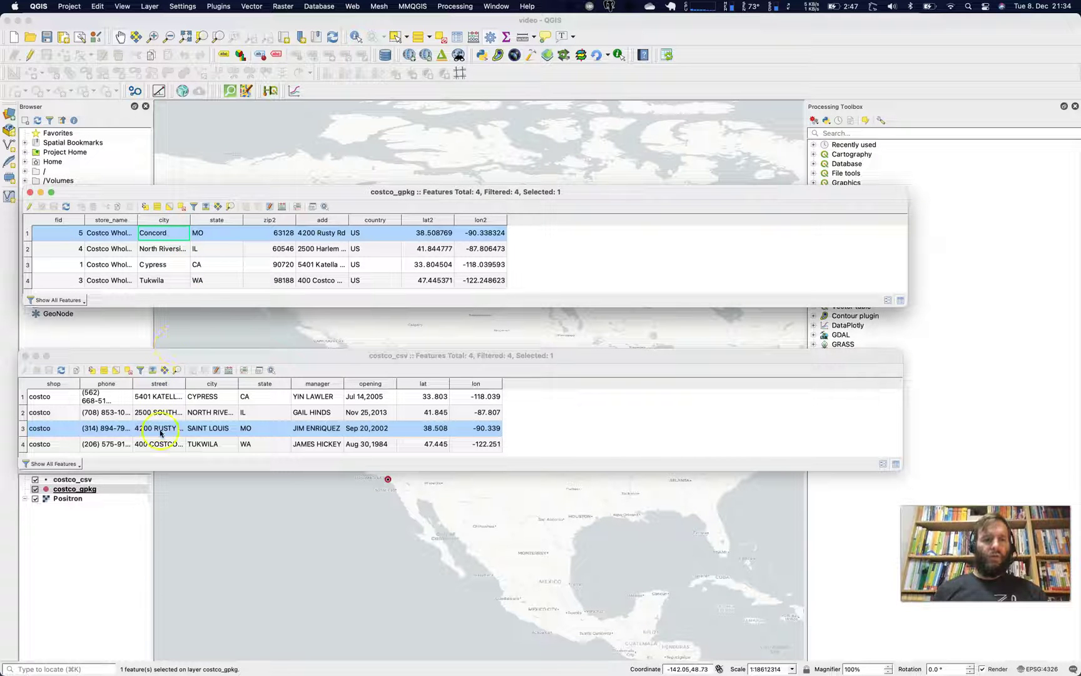
{"action": "left_click", "coordinate": [21, 428]}
{"action": "left_click", "coordinate": [163, 370]}
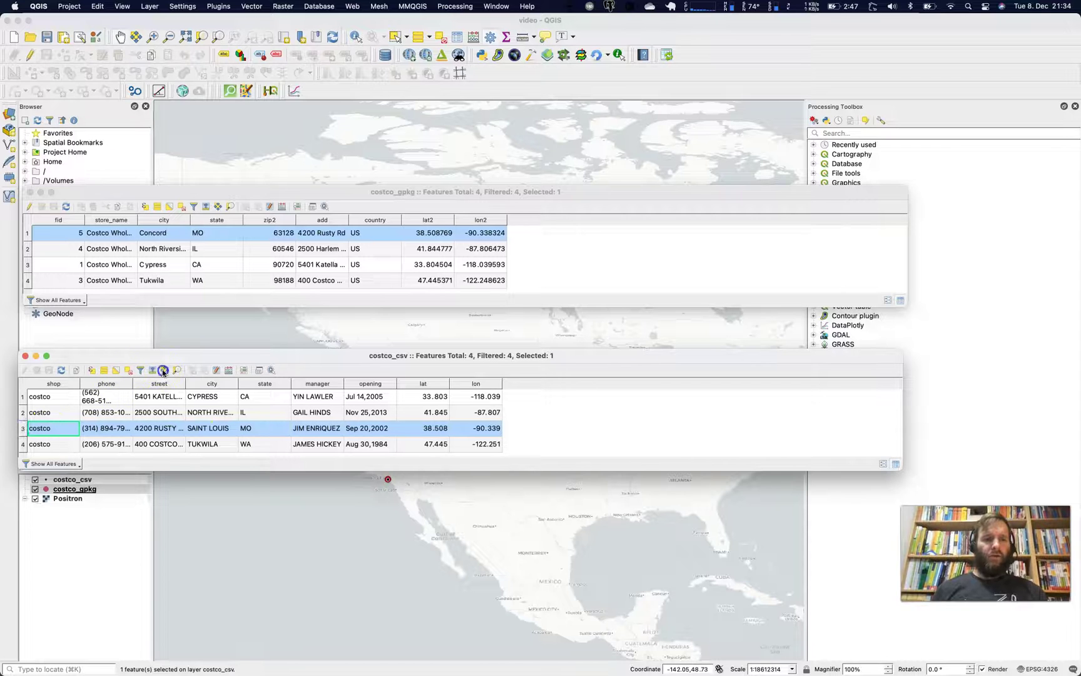
{"action": "left_click", "coordinate": [177, 371]}
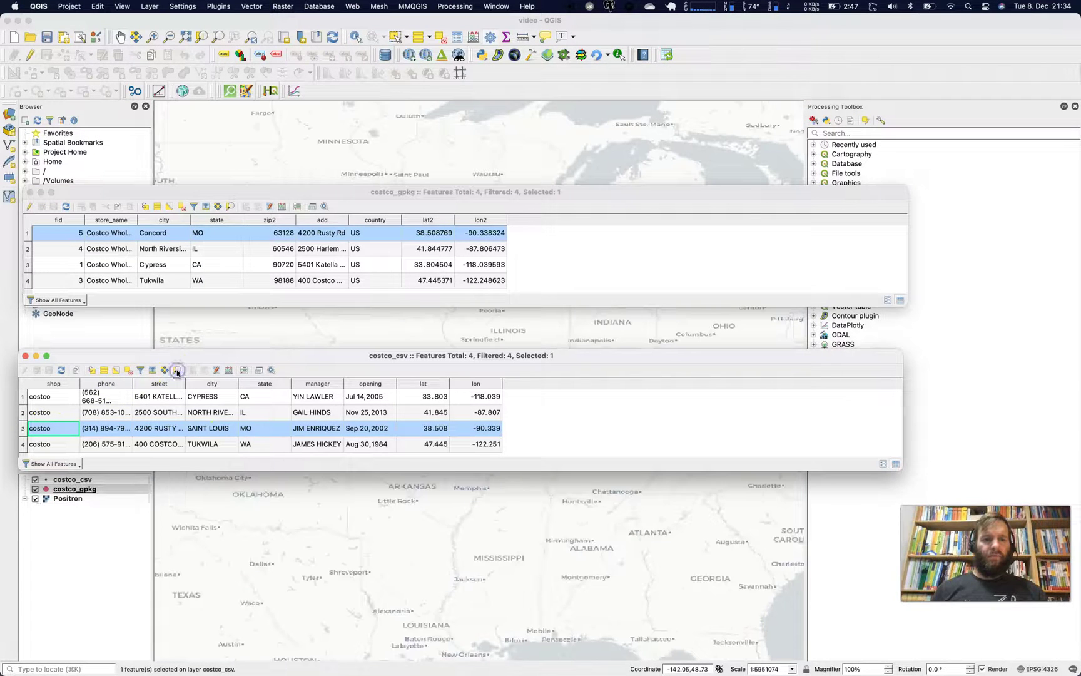
{"action": "left_click_drag", "start_coordinate": [353, 356], "coordinate": [354, 506]}
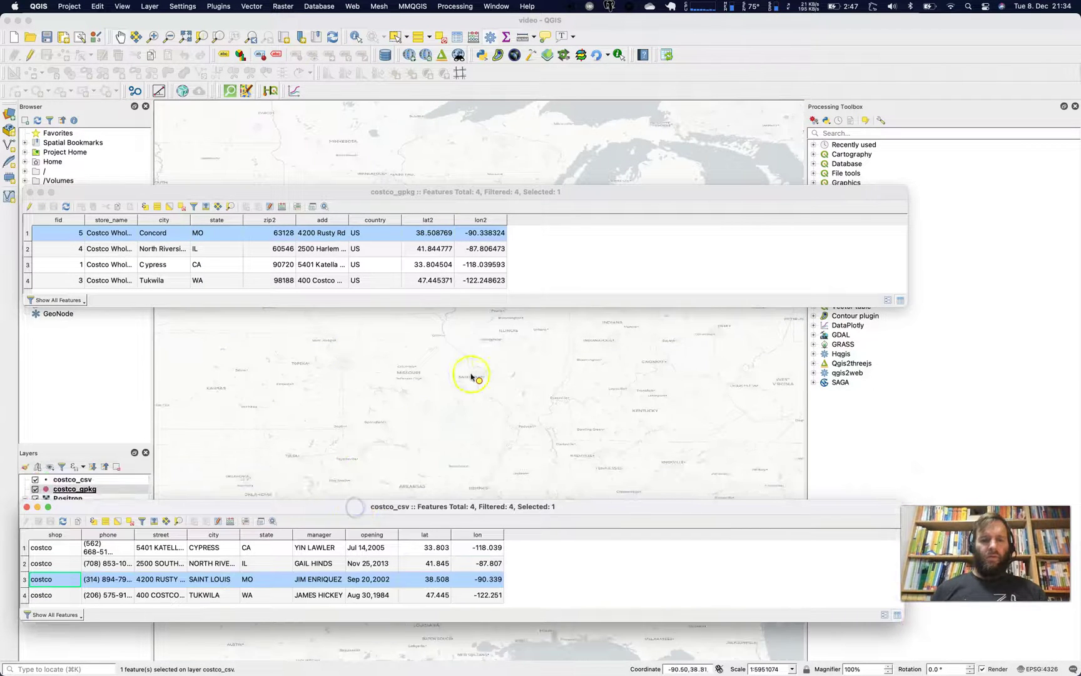
Box-zoom onto the St. Louis Costco warehouse at 1:1590 and make costco_csv visible again
{"action": "left_click", "coordinate": [152, 37]}
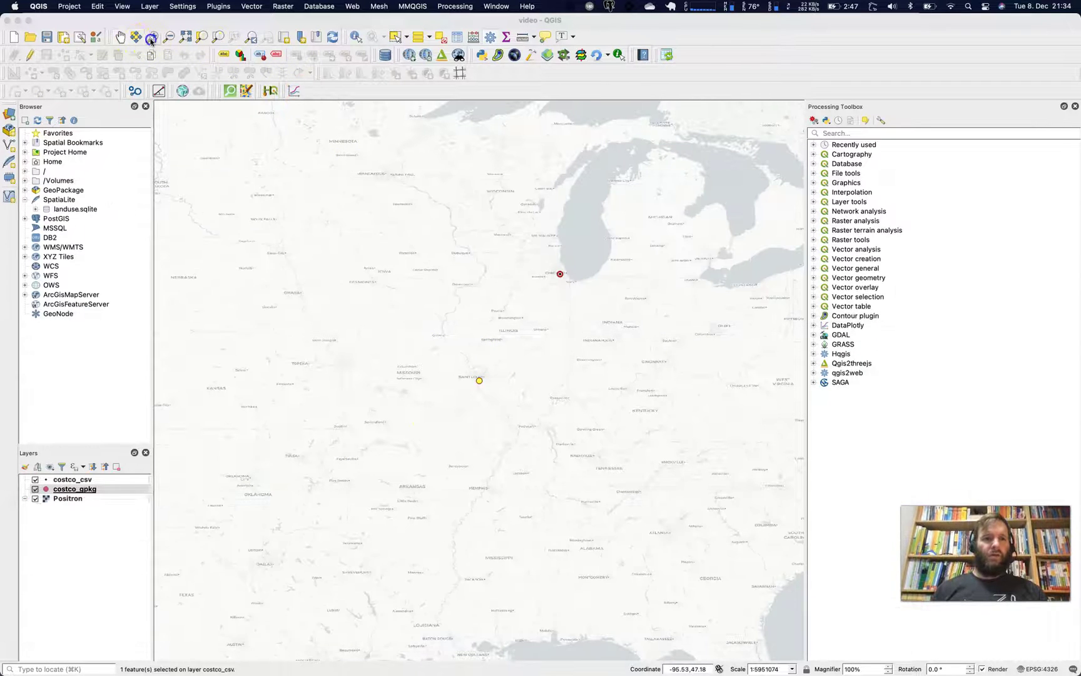
{"action": "left_click_drag", "start_coordinate": [474, 376], "coordinate": [486, 388]}
{"action": "left_click_drag", "start_coordinate": [459, 314], "coordinate": [503, 354]}
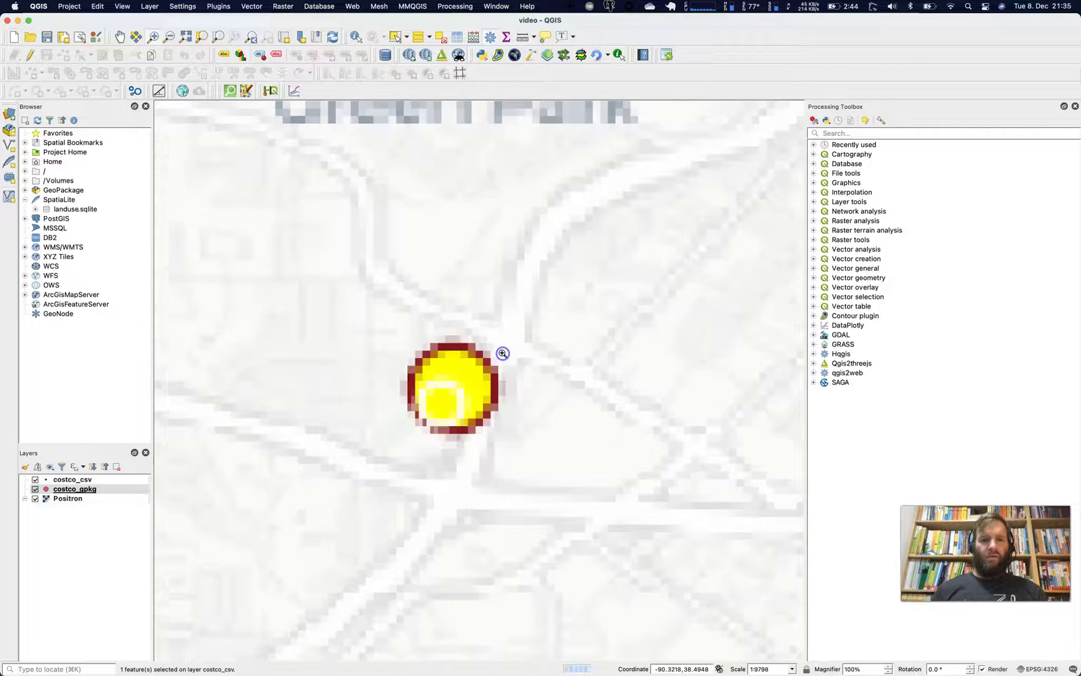
{"action": "left_click_drag", "start_coordinate": [432, 366], "coordinate": [504, 453]}
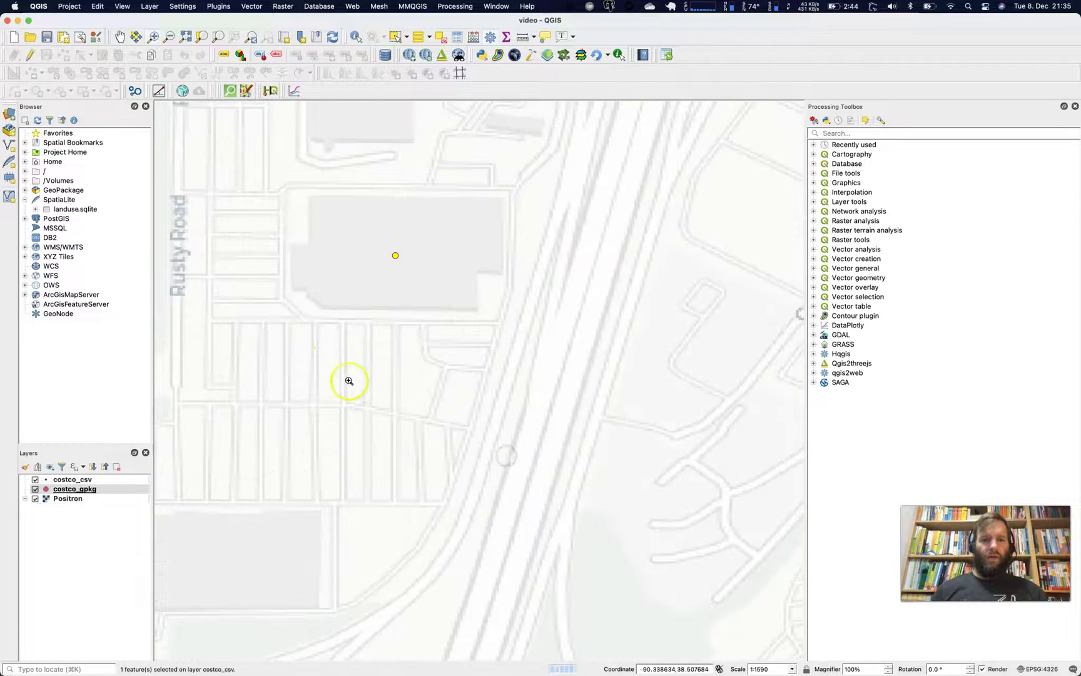
{"action": "left_click", "coordinate": [73, 480]}
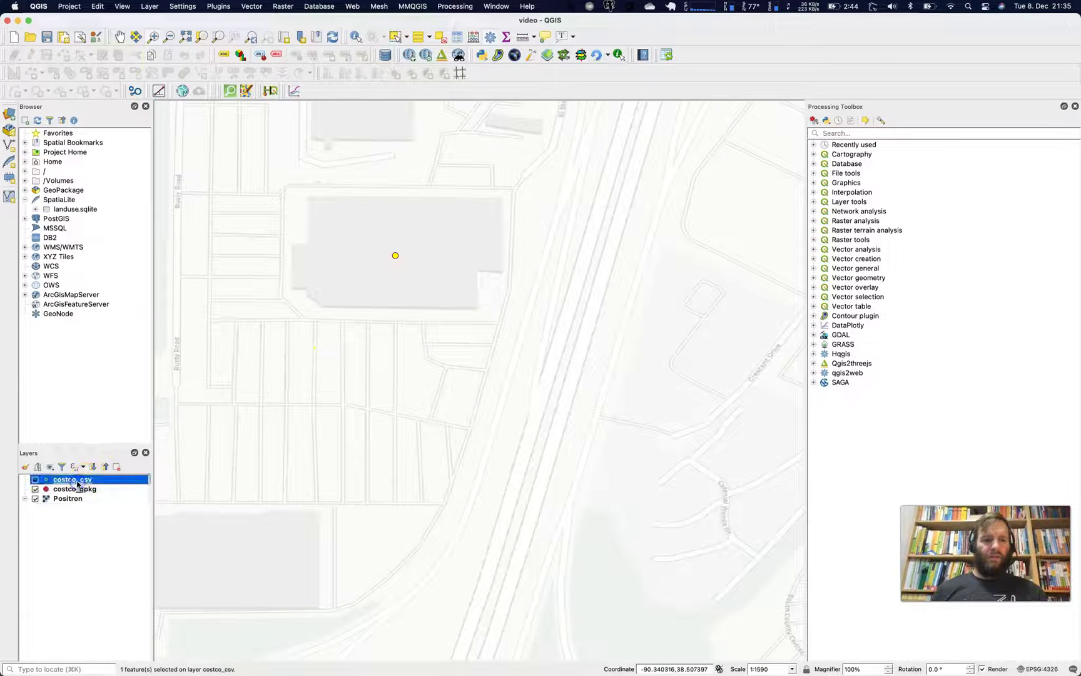
{"action": "key", "text": "space"}
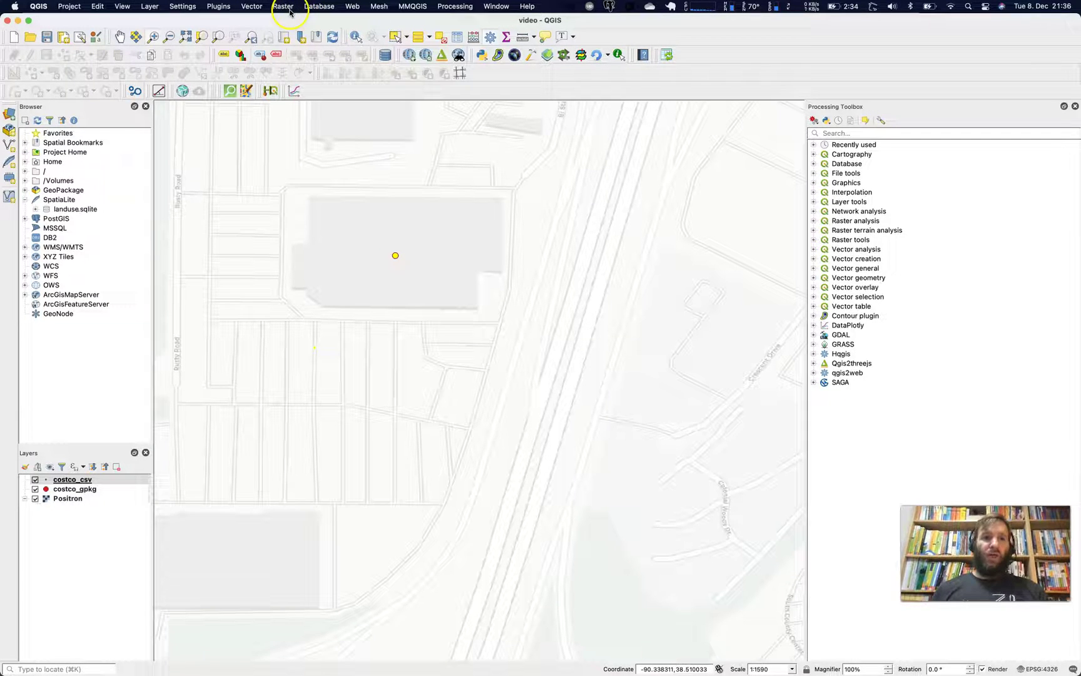
Search all plugins for 'placek' and install Placekey Connector 0.91, then close the plugin manager
{"action": "left_click", "coordinate": [218, 6]}
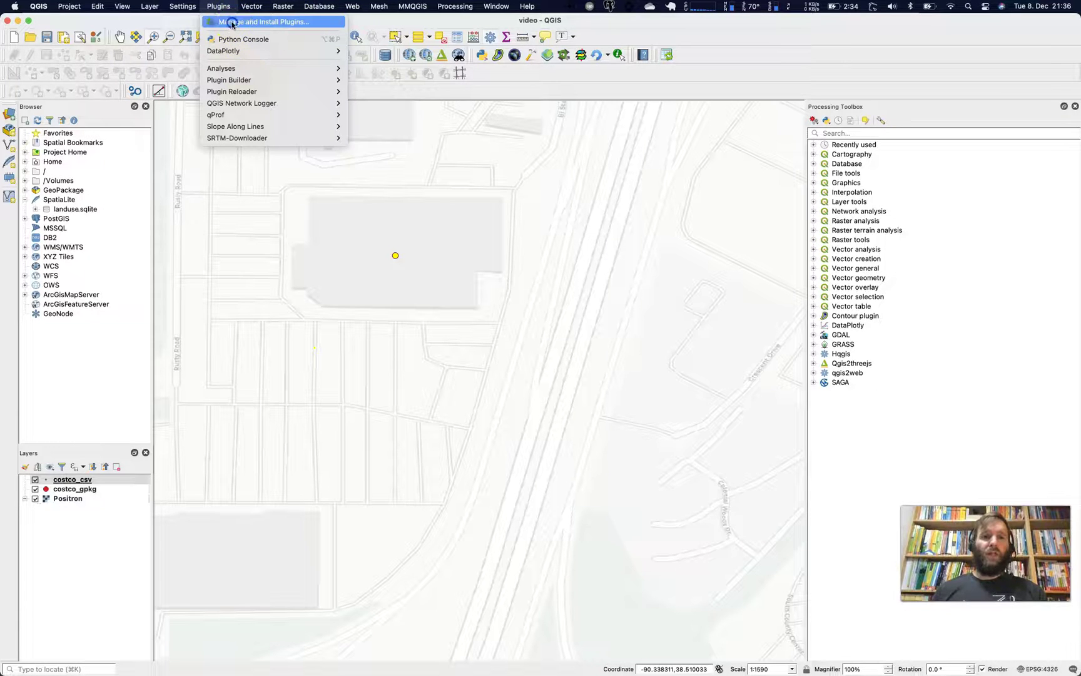
{"action": "left_click", "coordinate": [232, 23]}
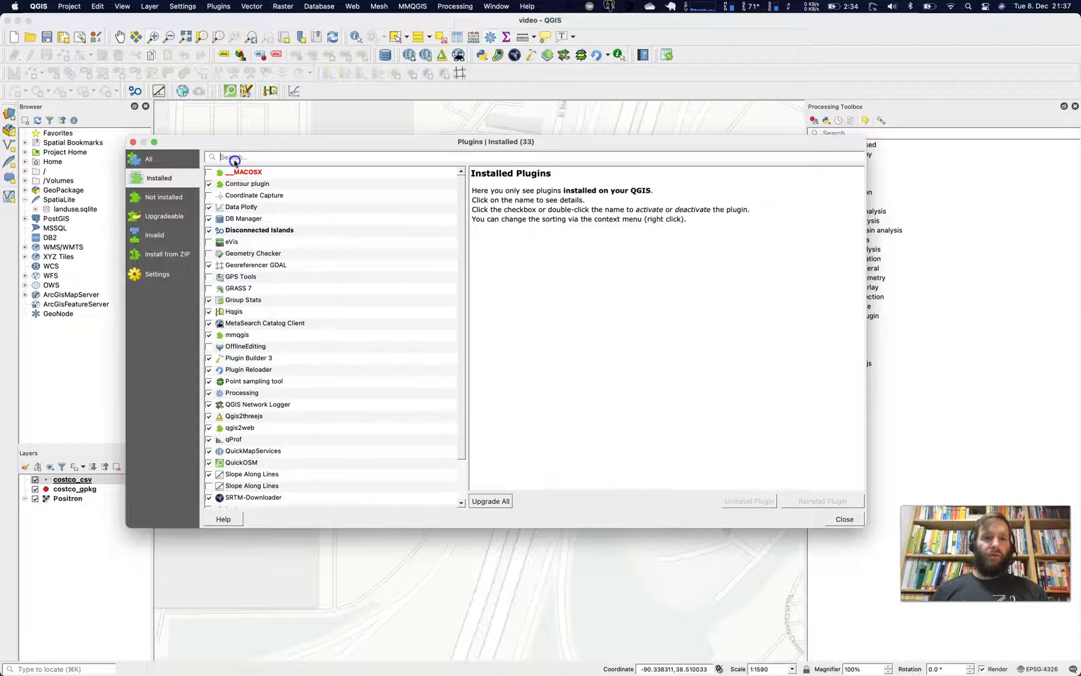
{"action": "type", "text": "place"}
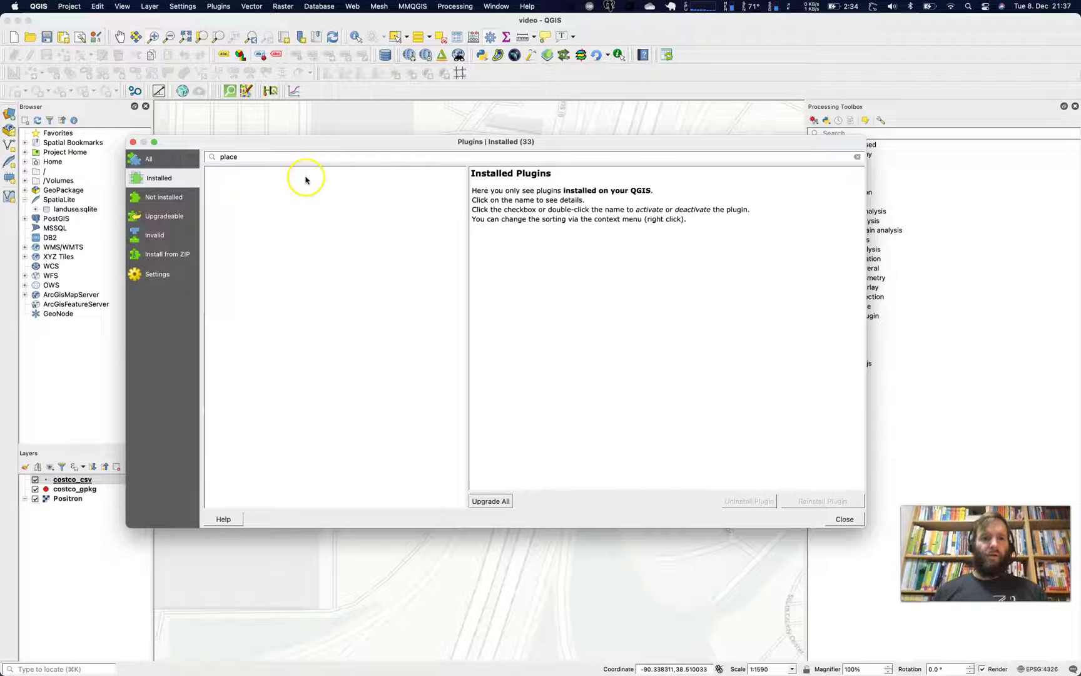
{"action": "left_click", "coordinate": [161, 163]}
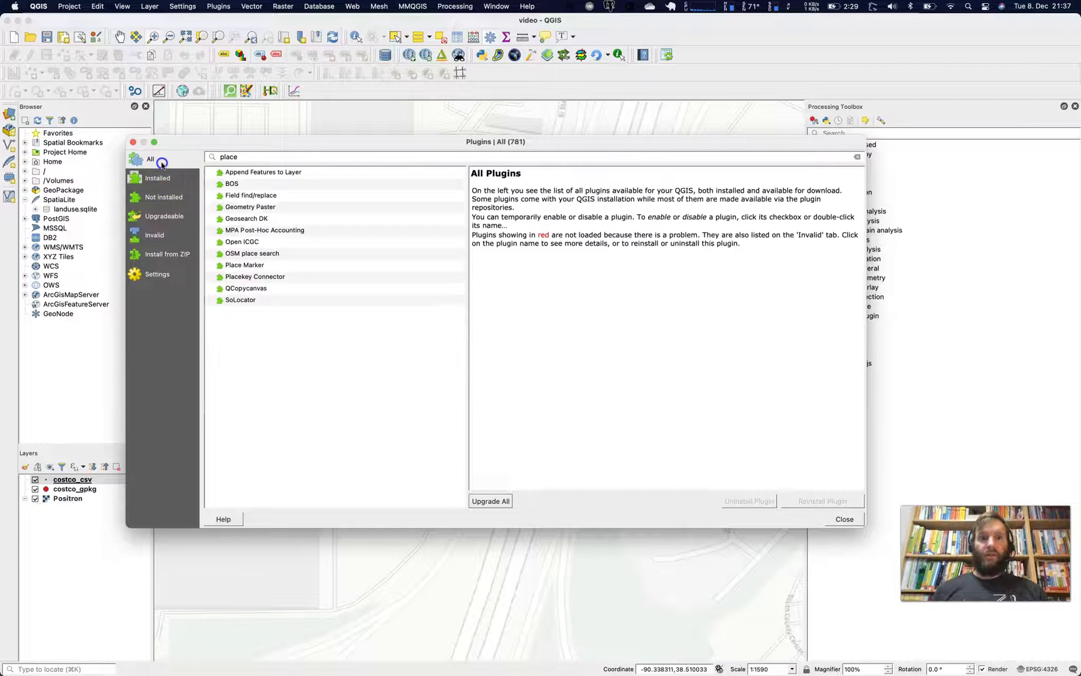
{"action": "type", "text": "k"}
{"action": "left_click", "coordinate": [240, 172]}
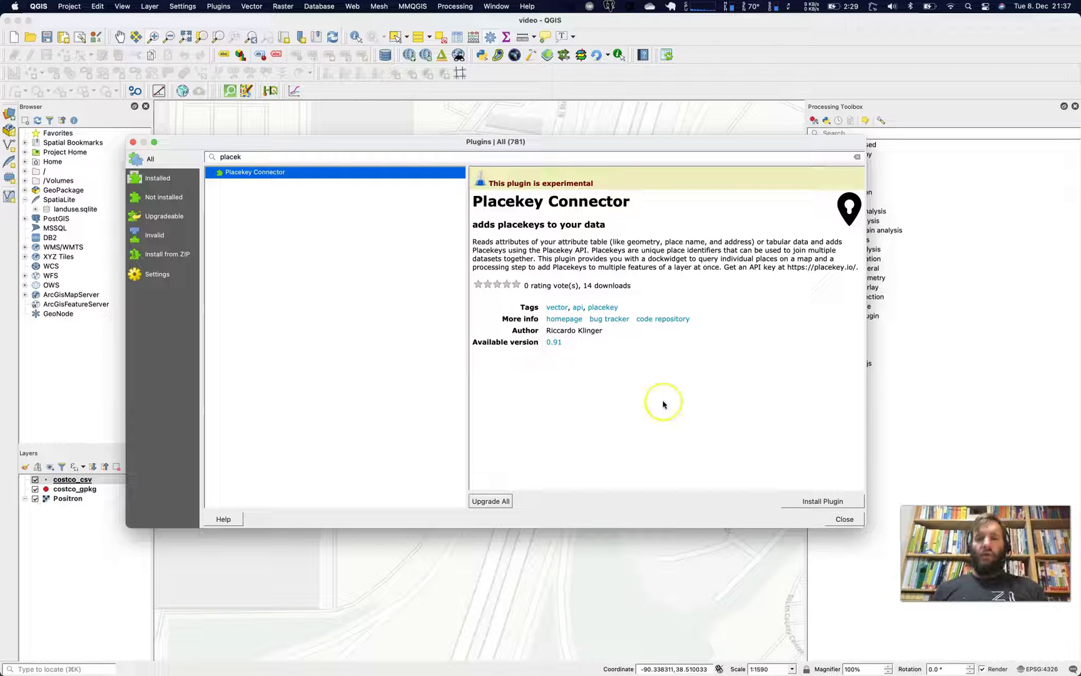
{"action": "left_click", "coordinate": [799, 501]}
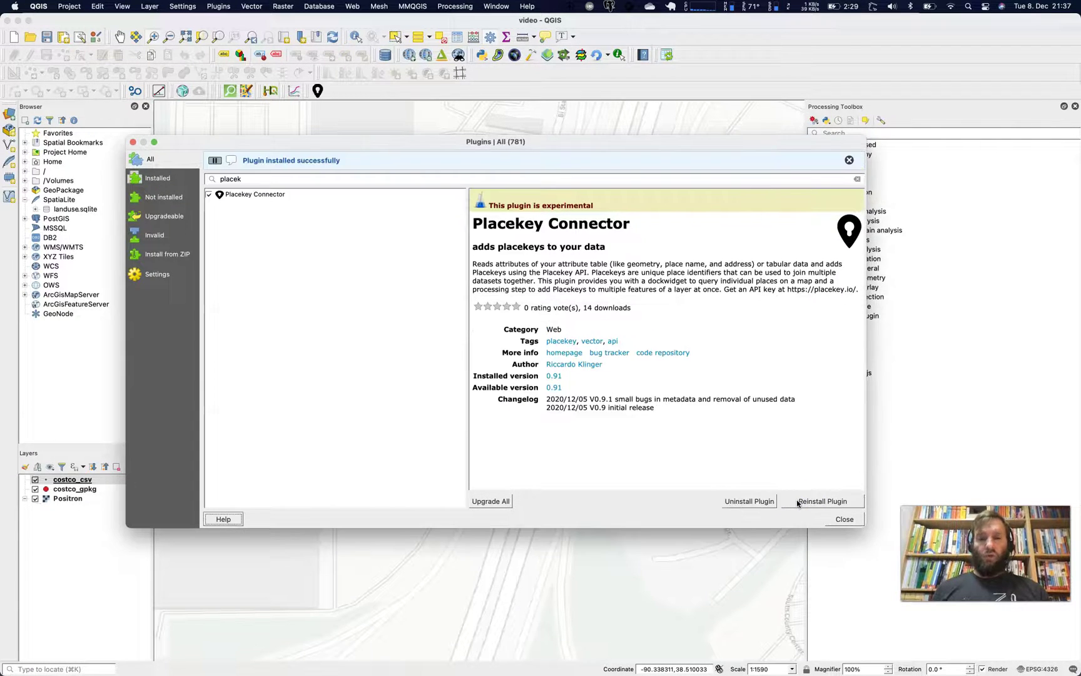
{"action": "left_click", "coordinate": [838, 524]}
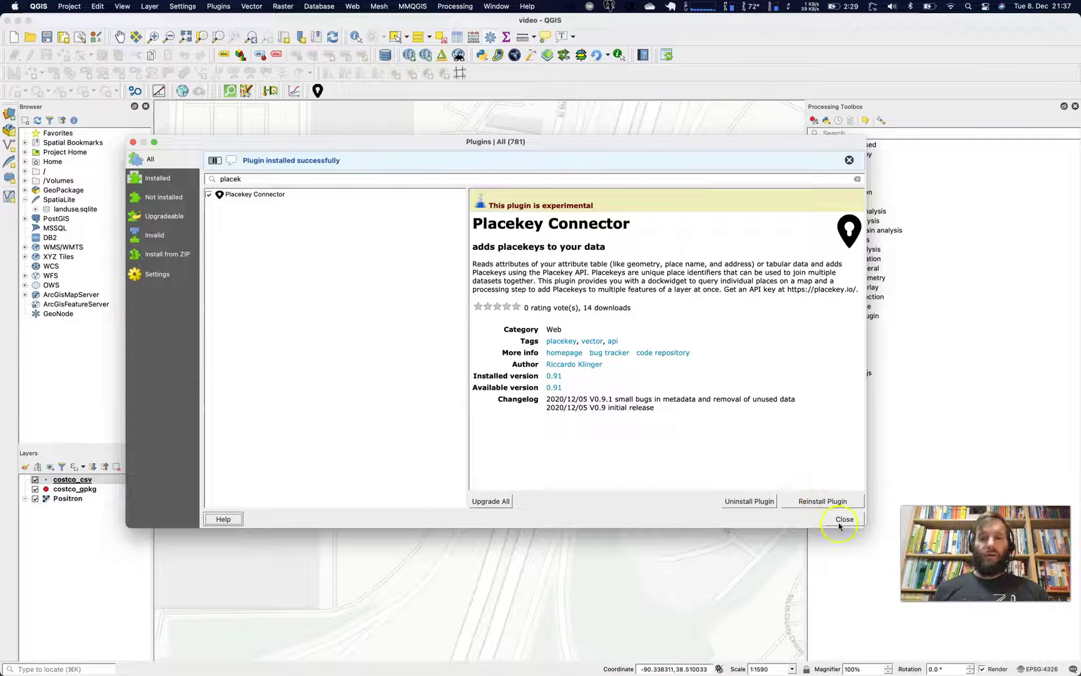
{"action": "left_click", "coordinate": [839, 524]}
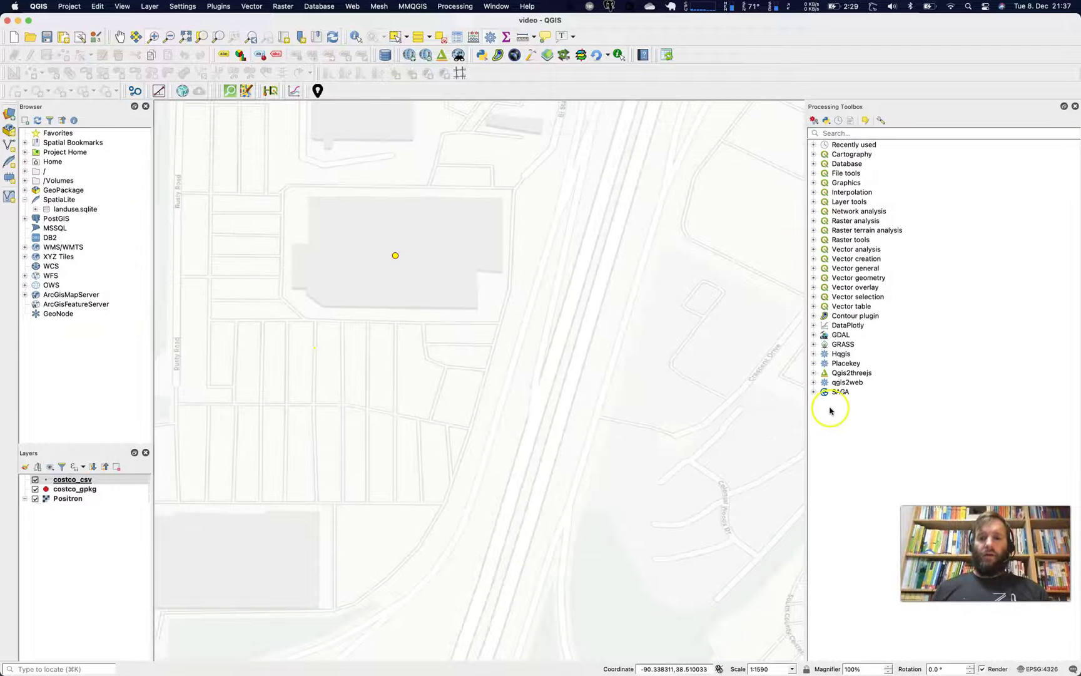
Expand the Placekey group in the Processing Toolbox to show its two tools
{"action": "left_click", "coordinate": [814, 363]}
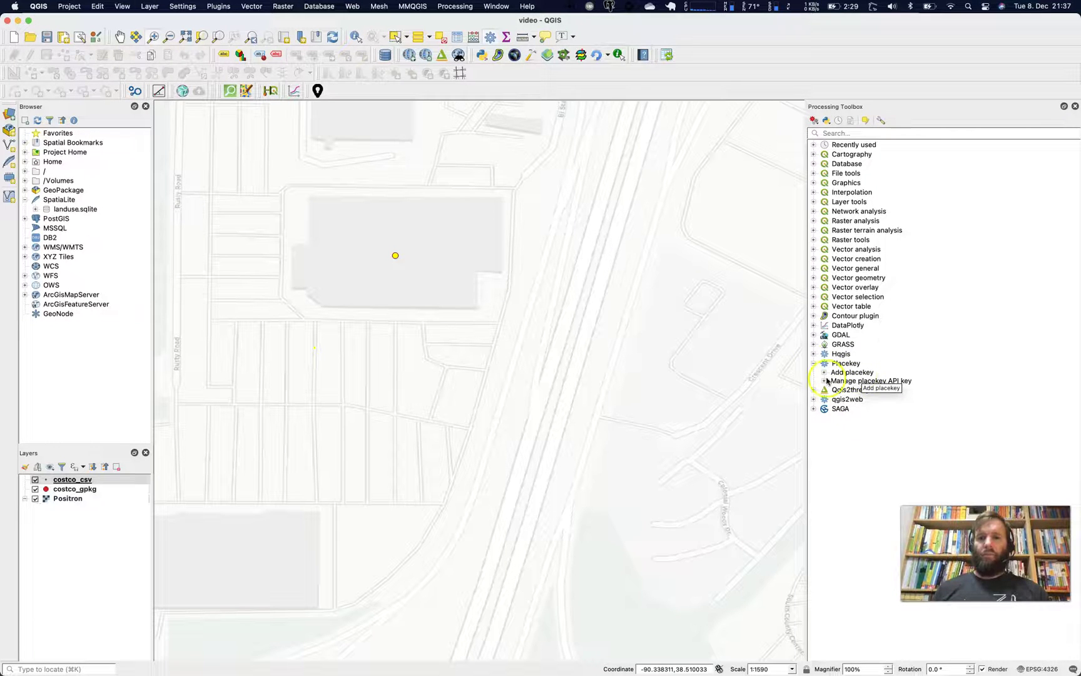
{"action": "left_click", "coordinate": [858, 353]}
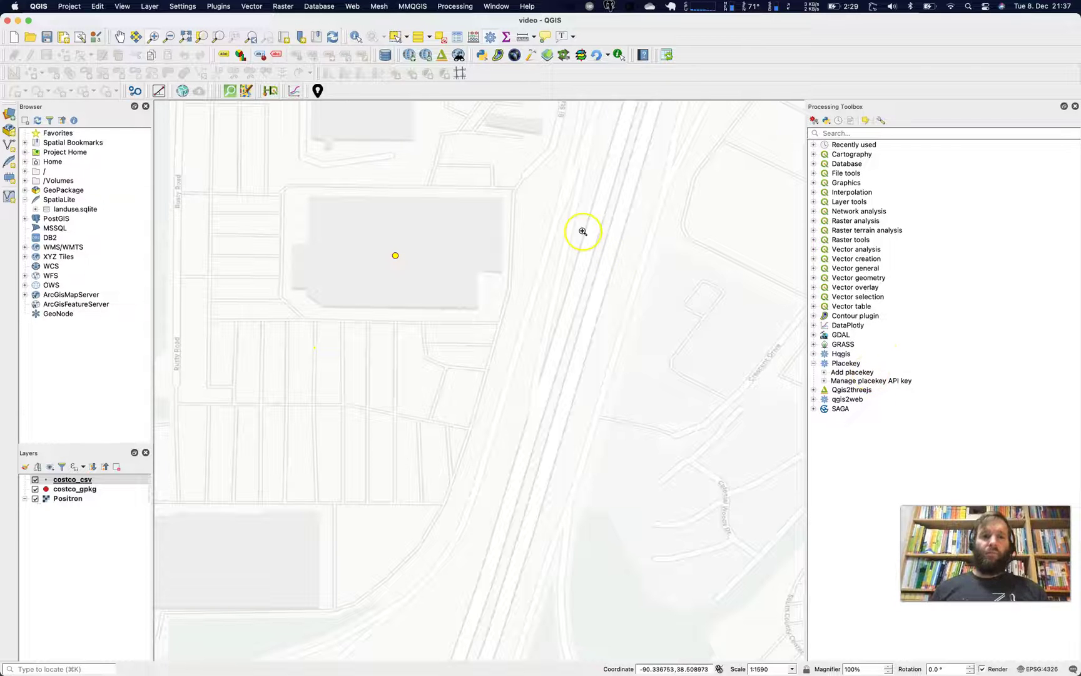
Try a US placekey lookup by picking a map location with the Placekey Connector
{"action": "left_click", "coordinate": [318, 90]}
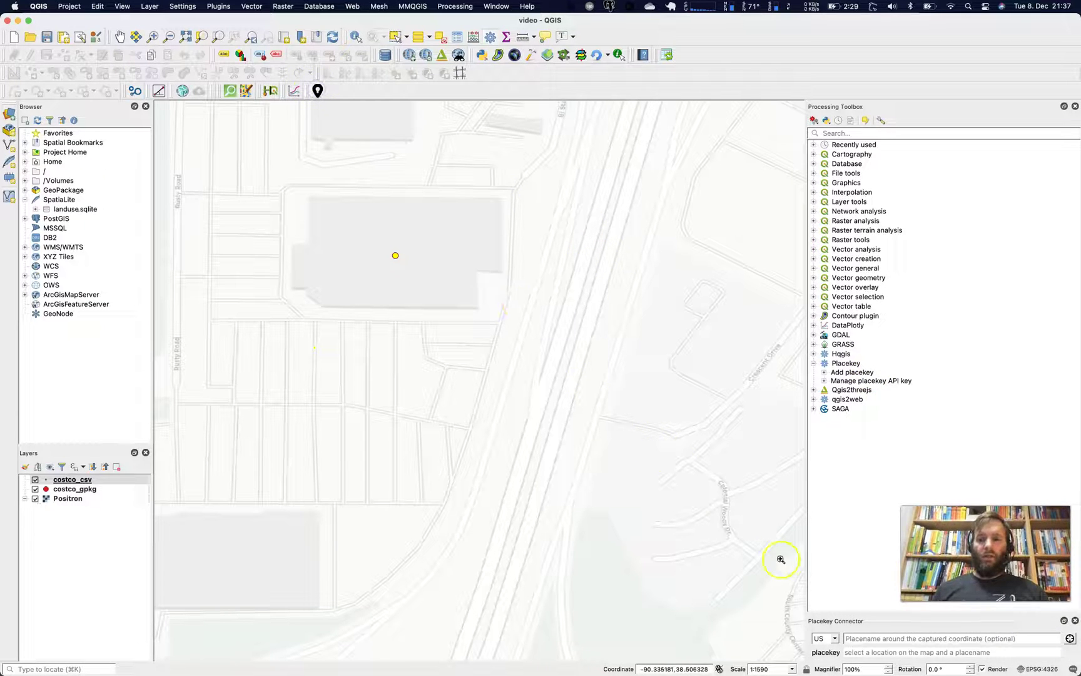
{"action": "left_click", "coordinate": [834, 638]}
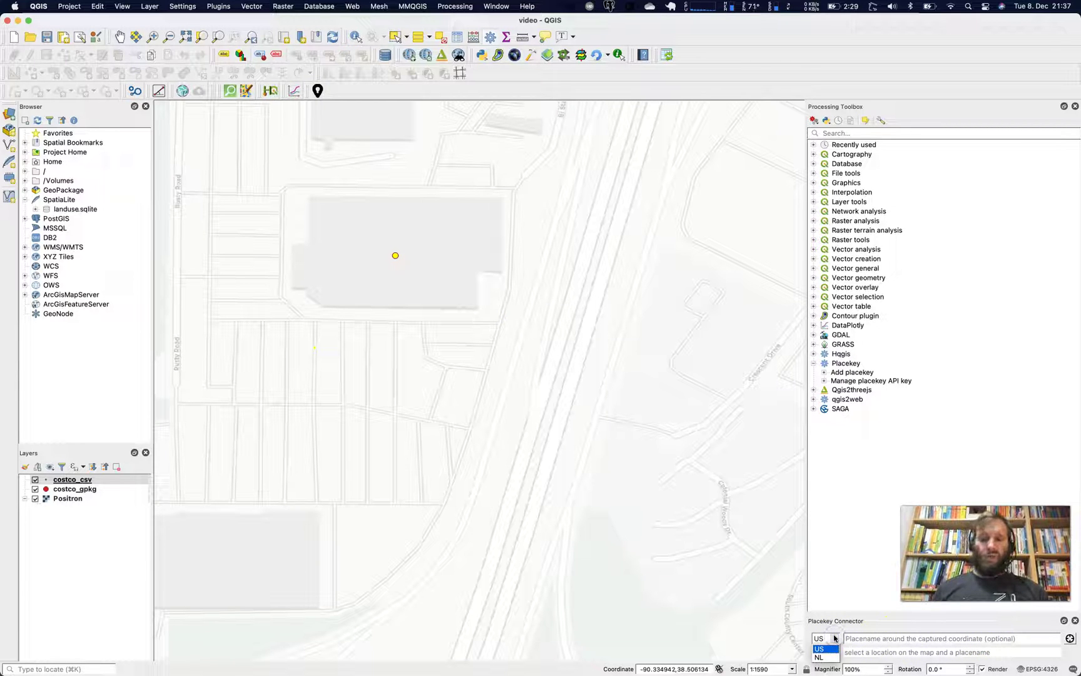
{"action": "left_click", "coordinate": [873, 640]}
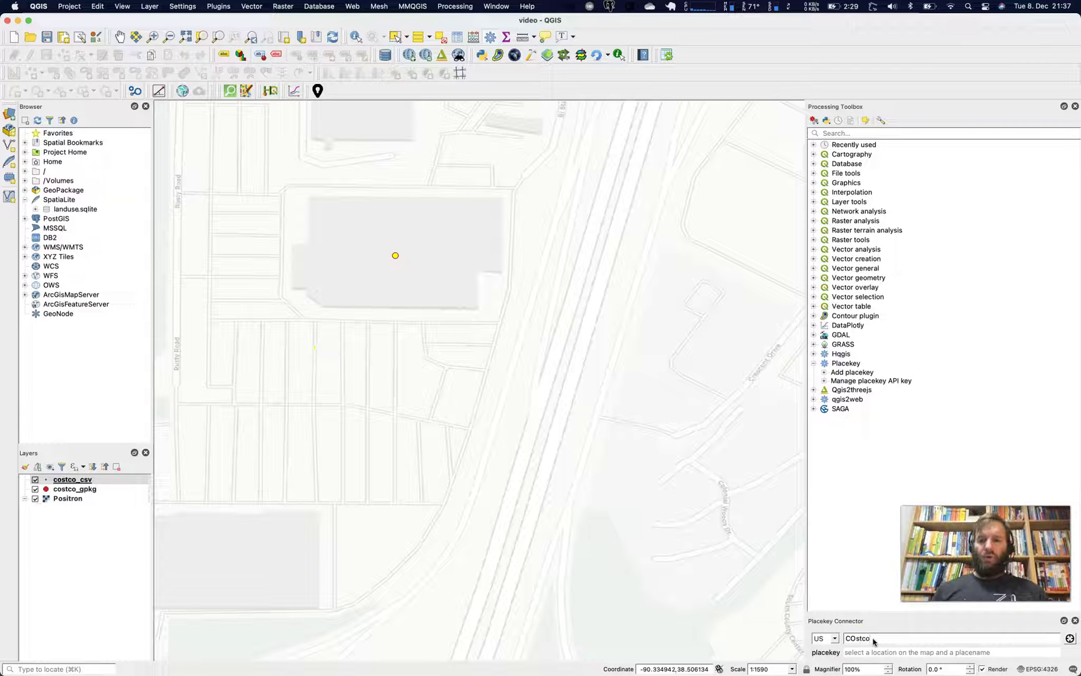
{"action": "left_click", "coordinate": [1069, 638]}
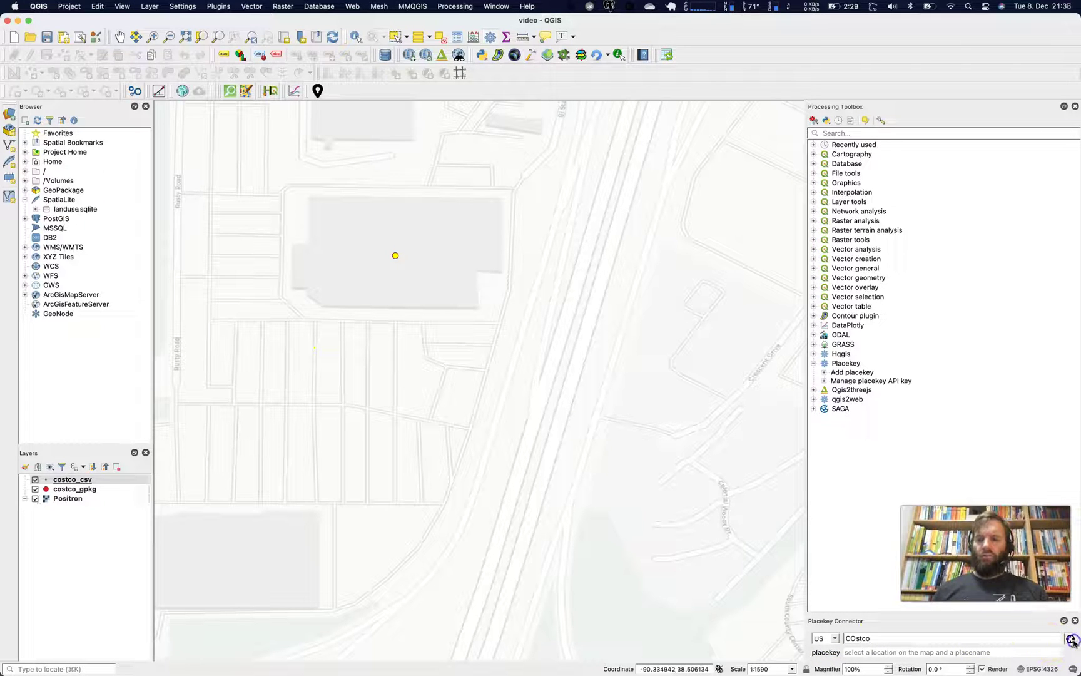
{"action": "left_click", "coordinate": [363, 262]}
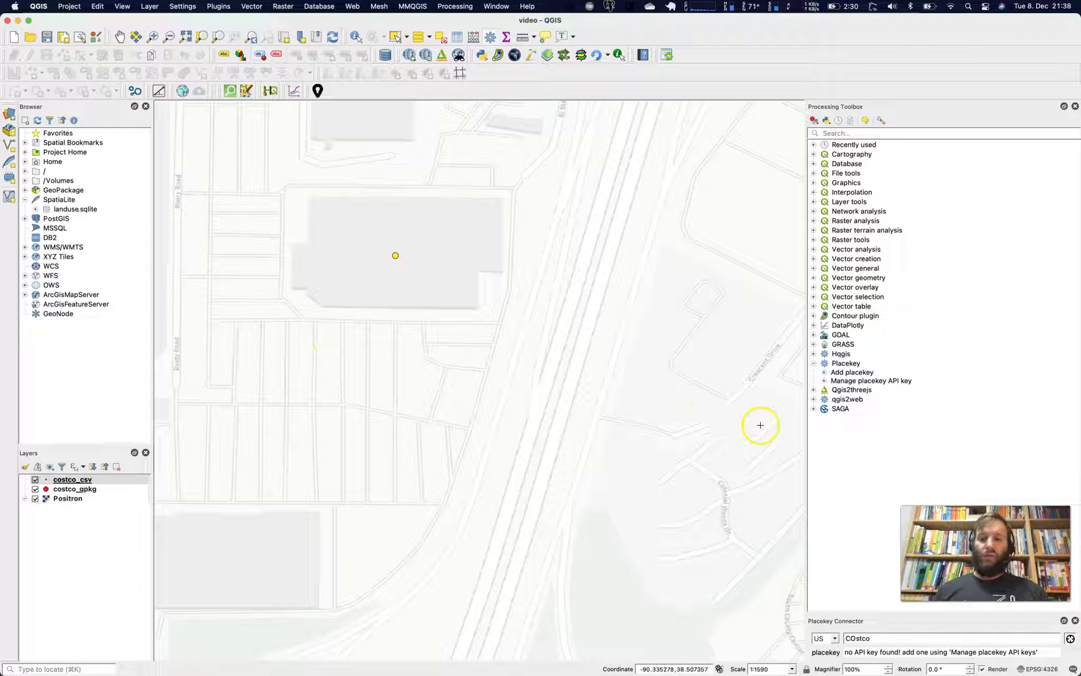
Open the Manage placekey API key tool from the Processing Toolbox
{"action": "left_click", "coordinate": [835, 381]}
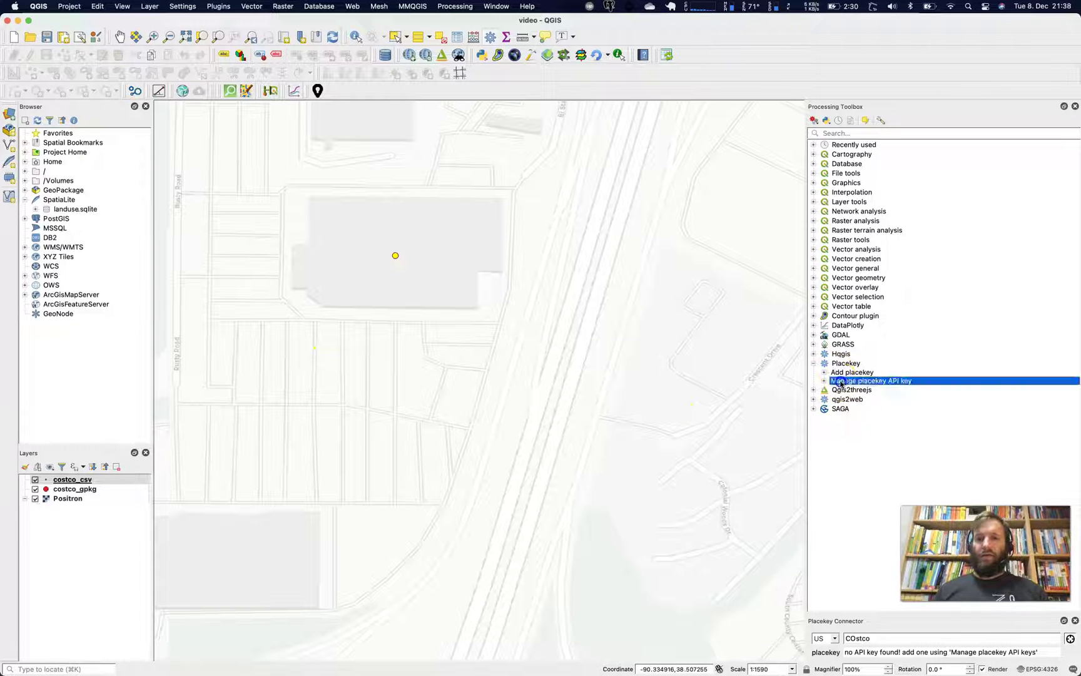
{"action": "left_click", "coordinate": [824, 381]}
{"action": "double_click", "coordinate": [858, 389]}
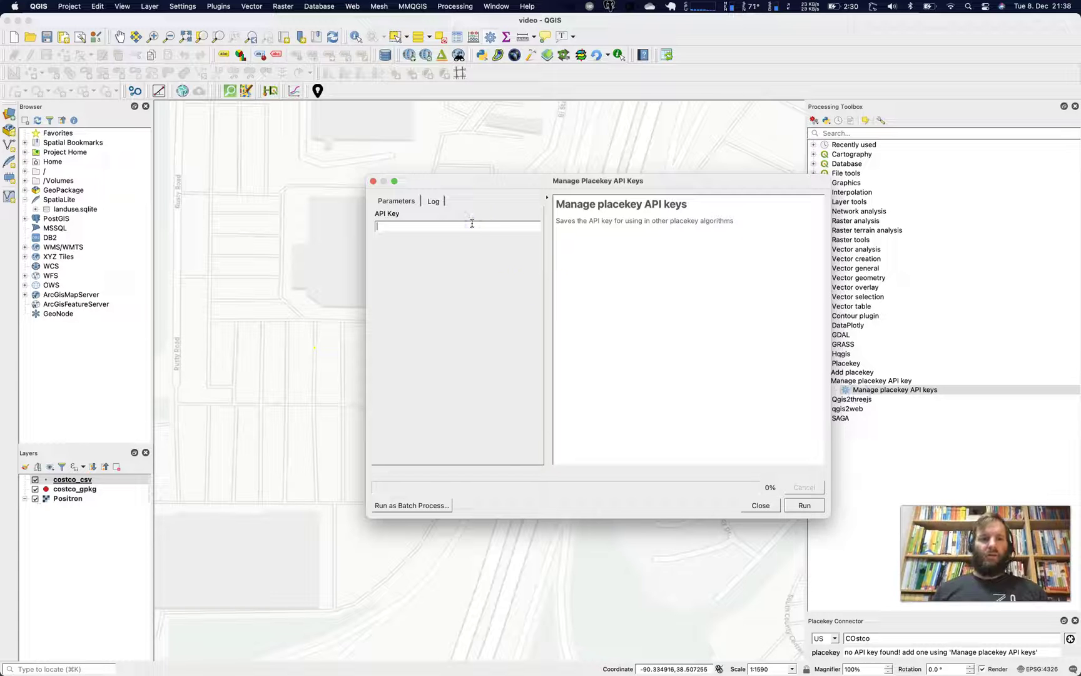
Sign in to the Placekey Developer Portal and copy the account's API key
{"action": "key", "text": "super+Tab"}
{"action": "key", "text": "super+Tab"}
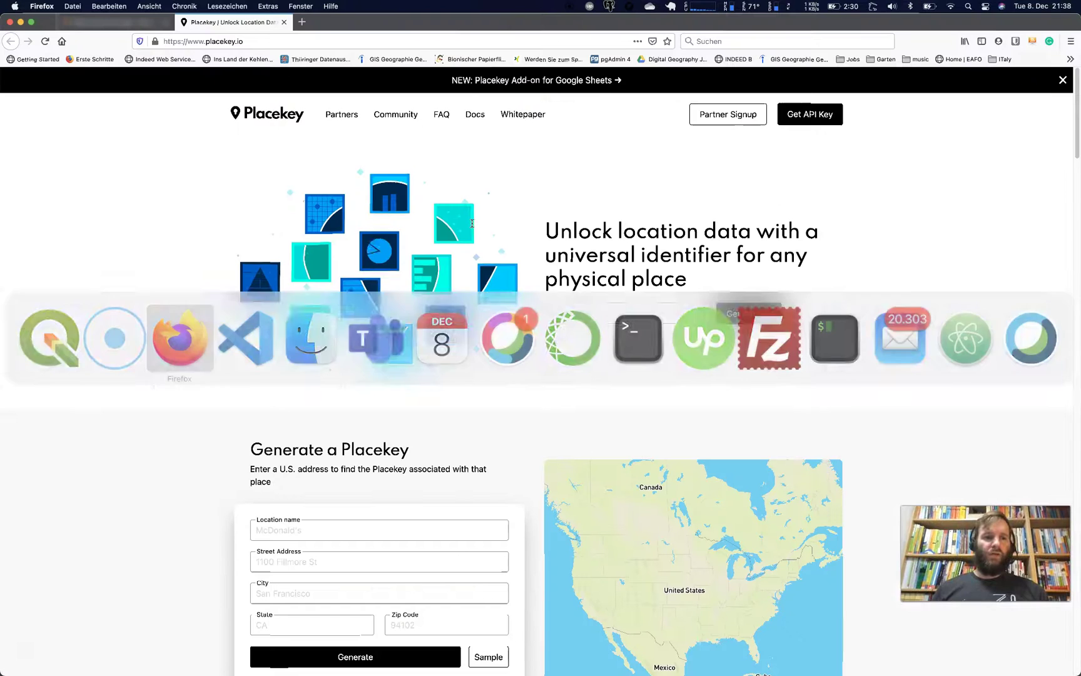
{"action": "left_click", "coordinate": [788, 122]}
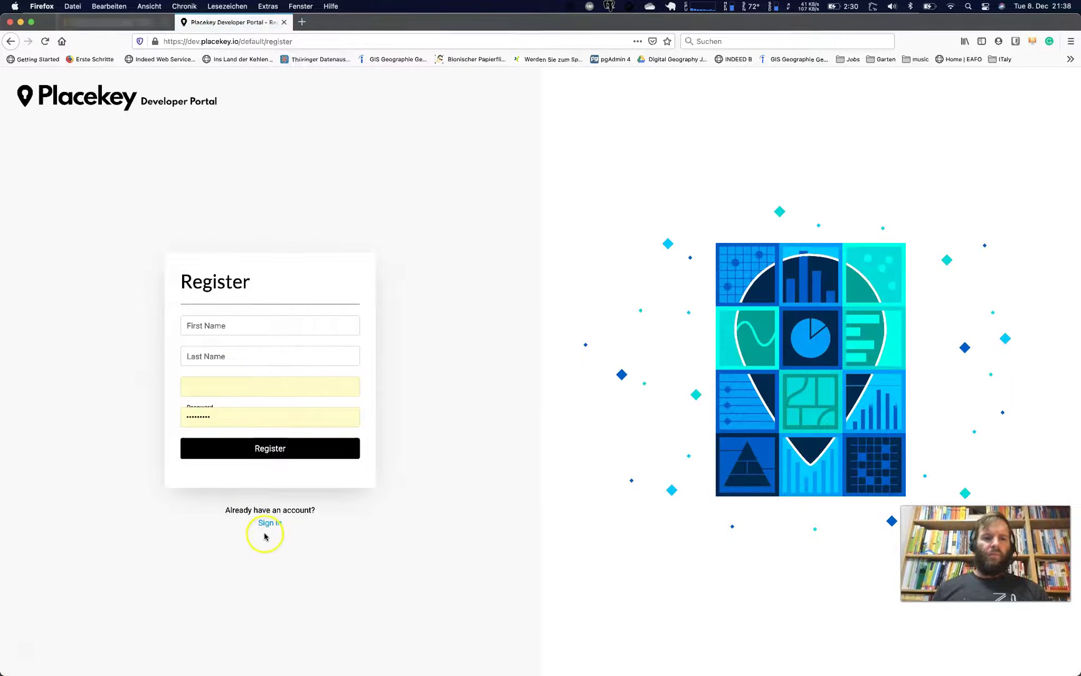
{"action": "left_click", "coordinate": [269, 525]}
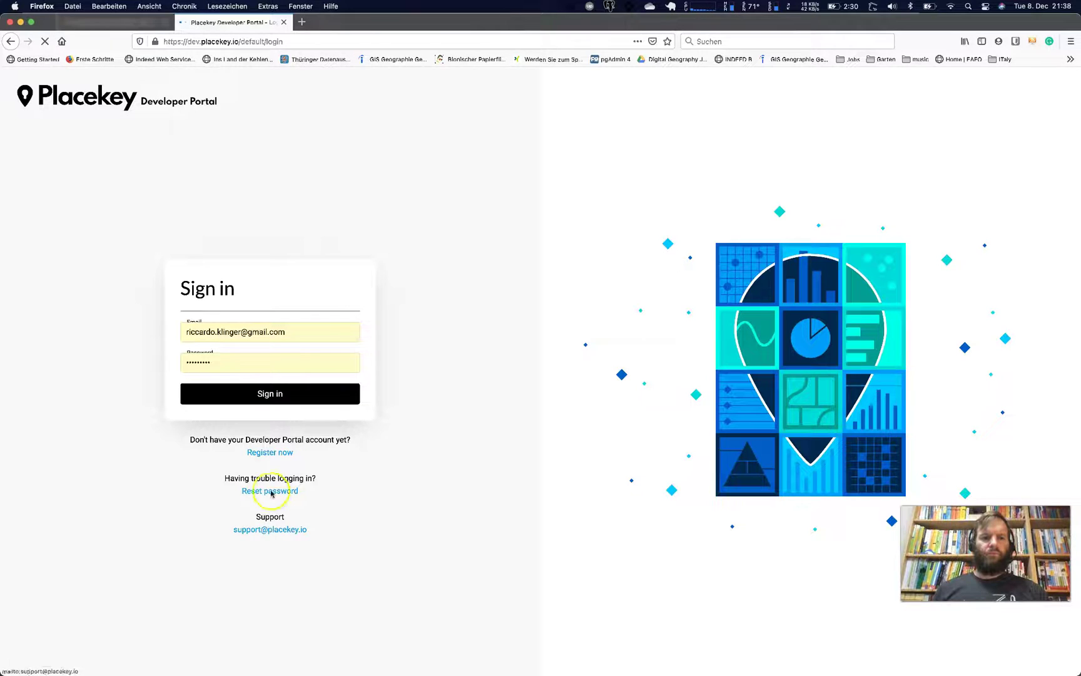
{"action": "left_click", "coordinate": [266, 394]}
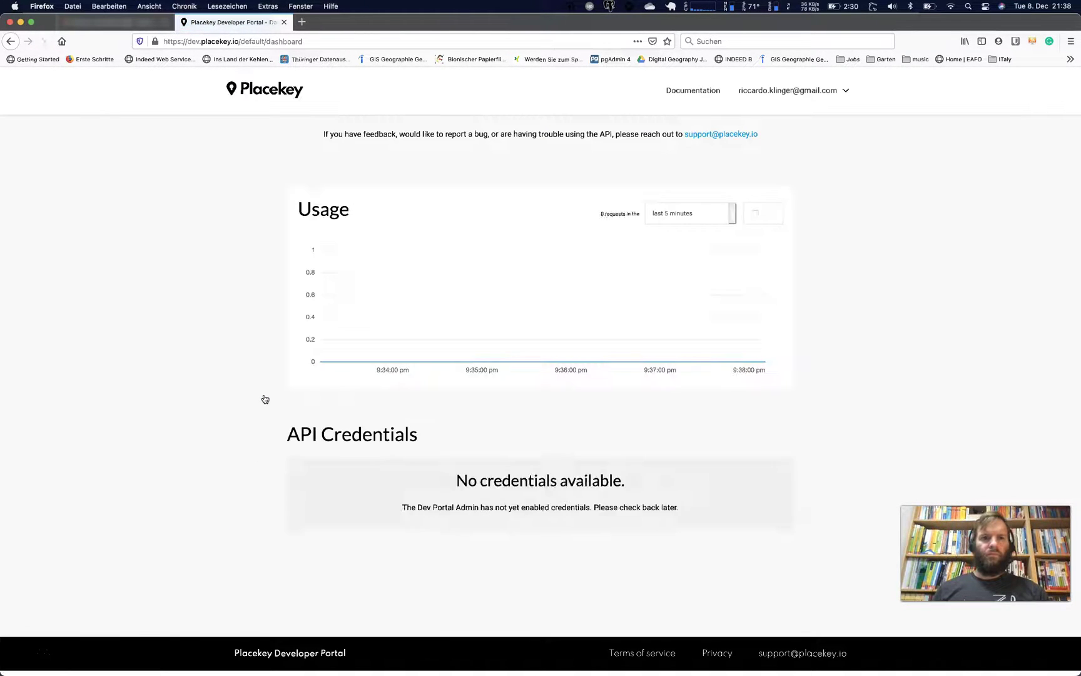
{"action": "double_click", "coordinate": [348, 525]}
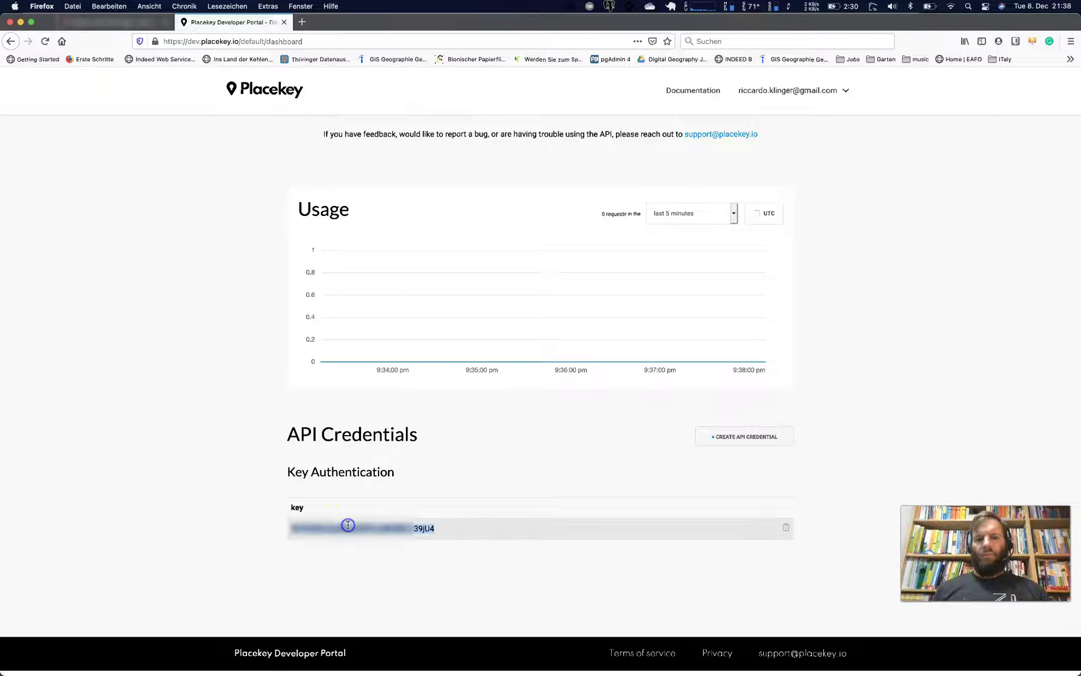
{"action": "key", "text": "super+c"}
Paste the API key into QGIS's API Key field, run the tool, and close it
{"action": "key", "text": "super+Tab"}
{"action": "key", "text": "super+v"}
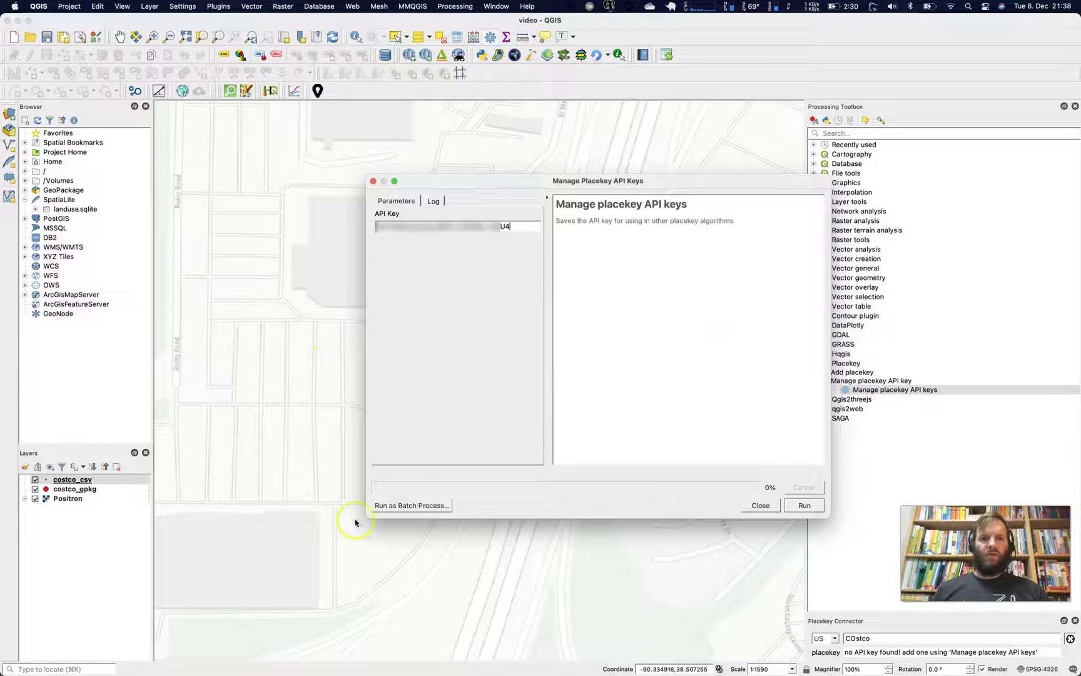
{"action": "left_click", "coordinate": [800, 505]}
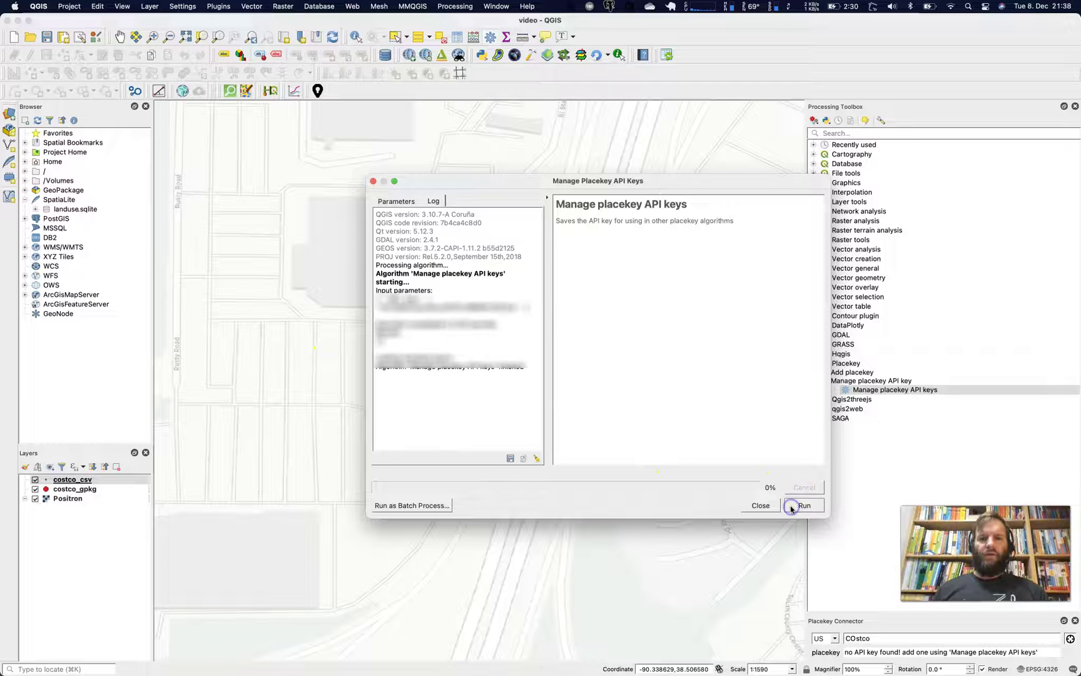
{"action": "left_click", "coordinate": [759, 504]}
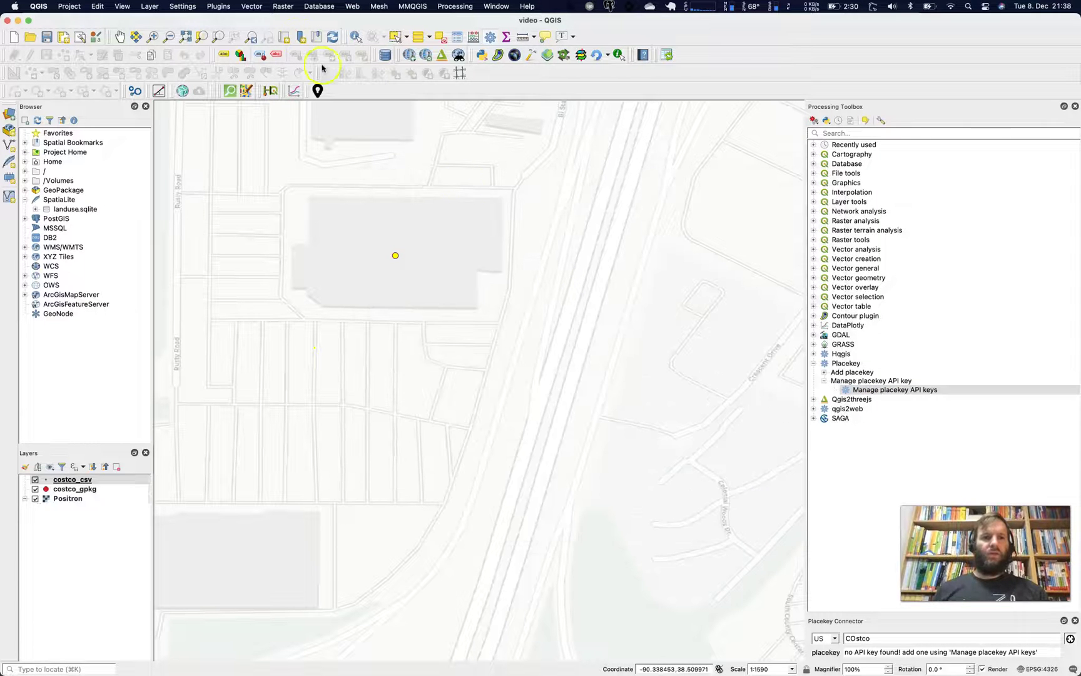
{"action": "left_click", "coordinate": [182, 6]}
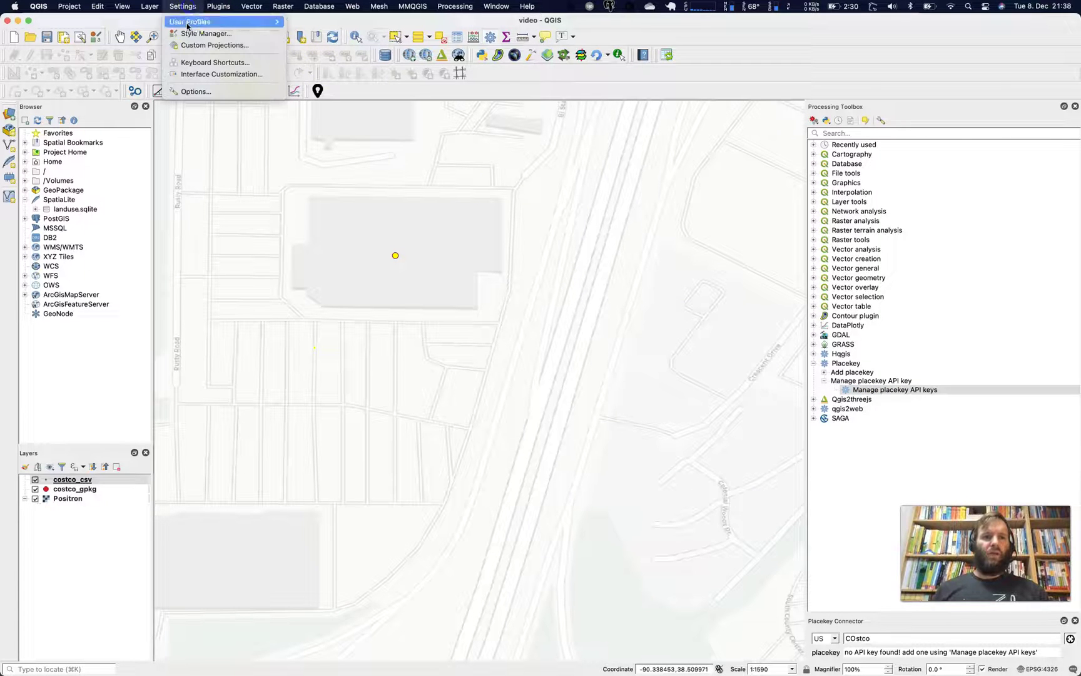
{"action": "left_click", "coordinate": [203, 91]}
{"action": "left_click", "coordinate": [314, 393]}
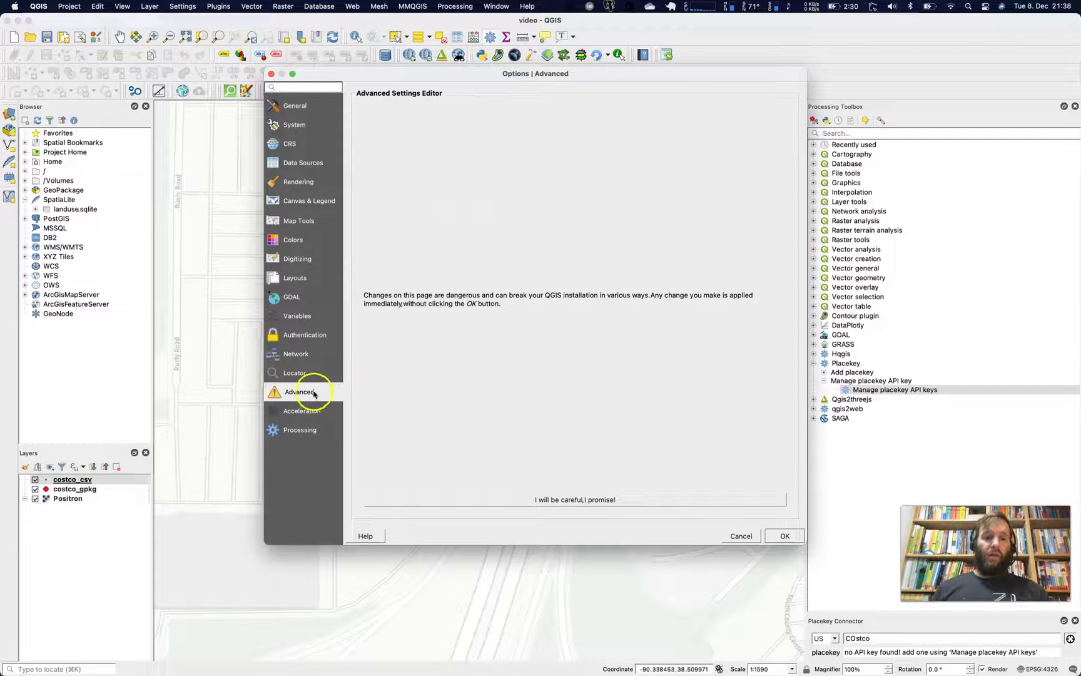
{"action": "left_click", "coordinate": [541, 497]}
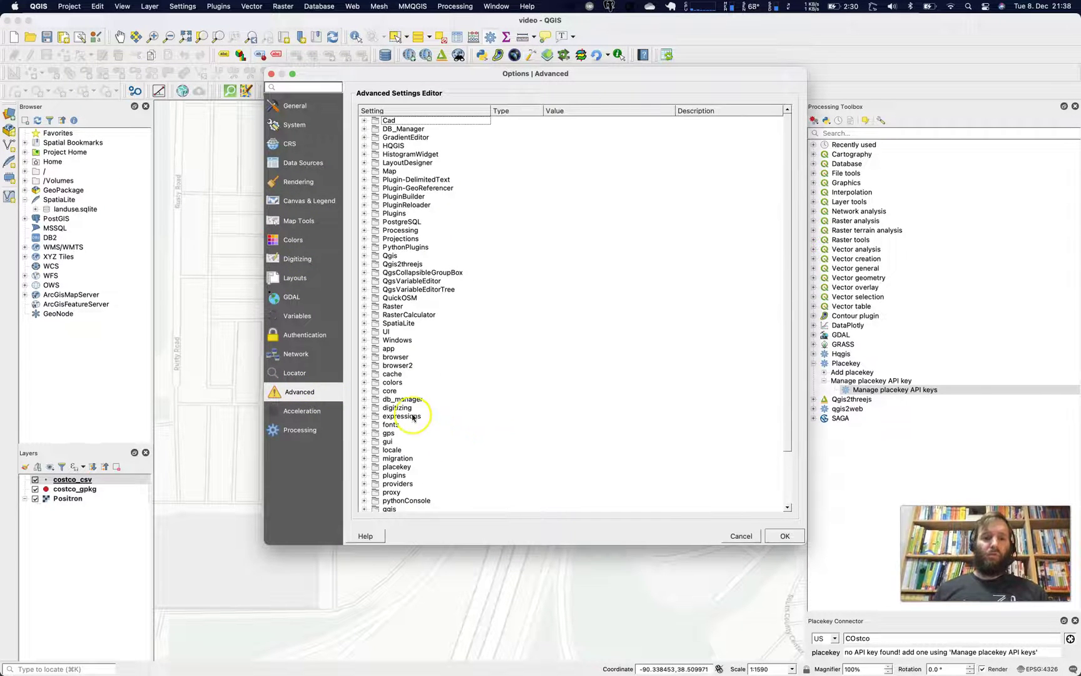
{"action": "left_click", "coordinate": [364, 467]}
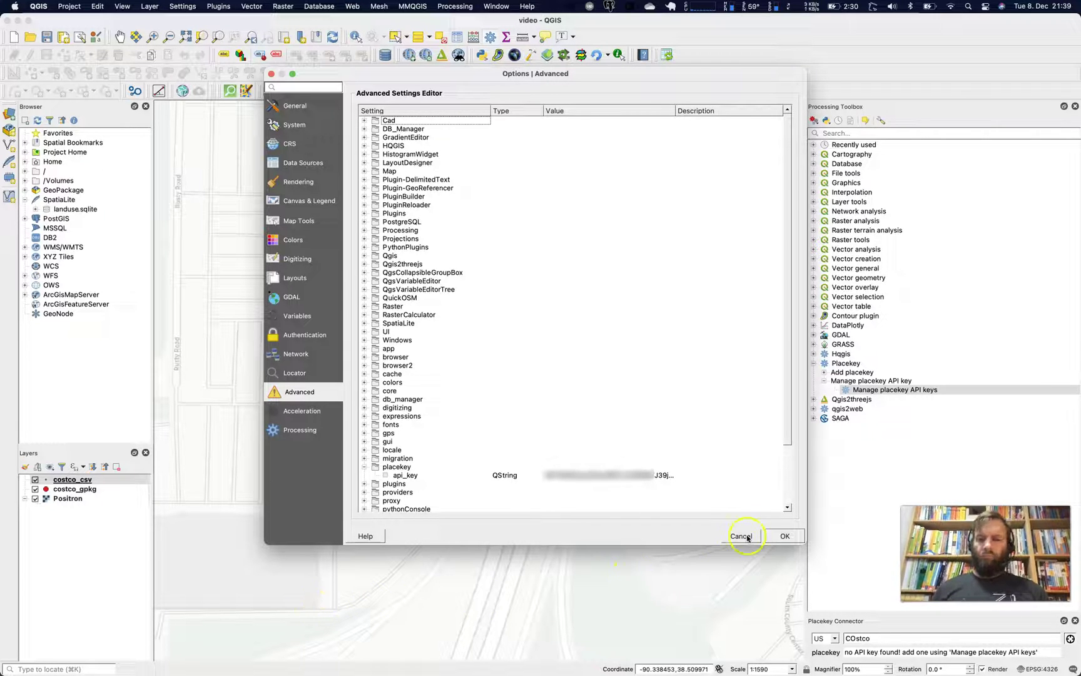
{"action": "left_click", "coordinate": [772, 534]}
{"action": "left_click", "coordinate": [550, 331]}
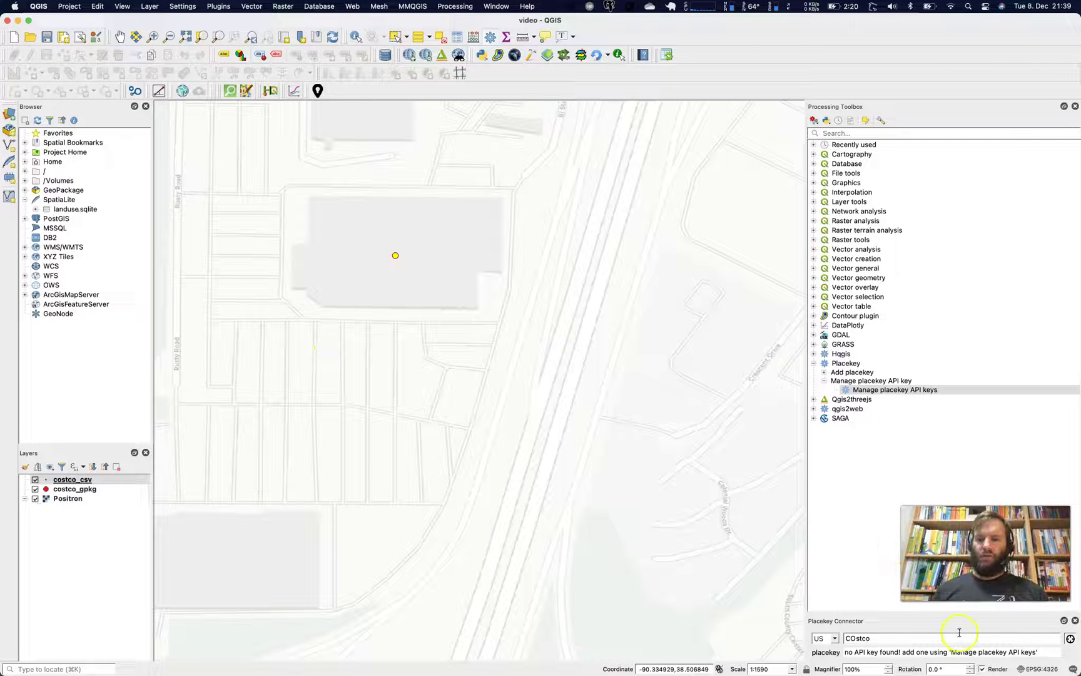
Fix the place name to 'Costco' and pick the Costco point, getting placekey 222-222@5pj-24r-7t9
{"action": "left_click", "coordinate": [854, 638]}
{"action": "key", "text": "BackSpace"}
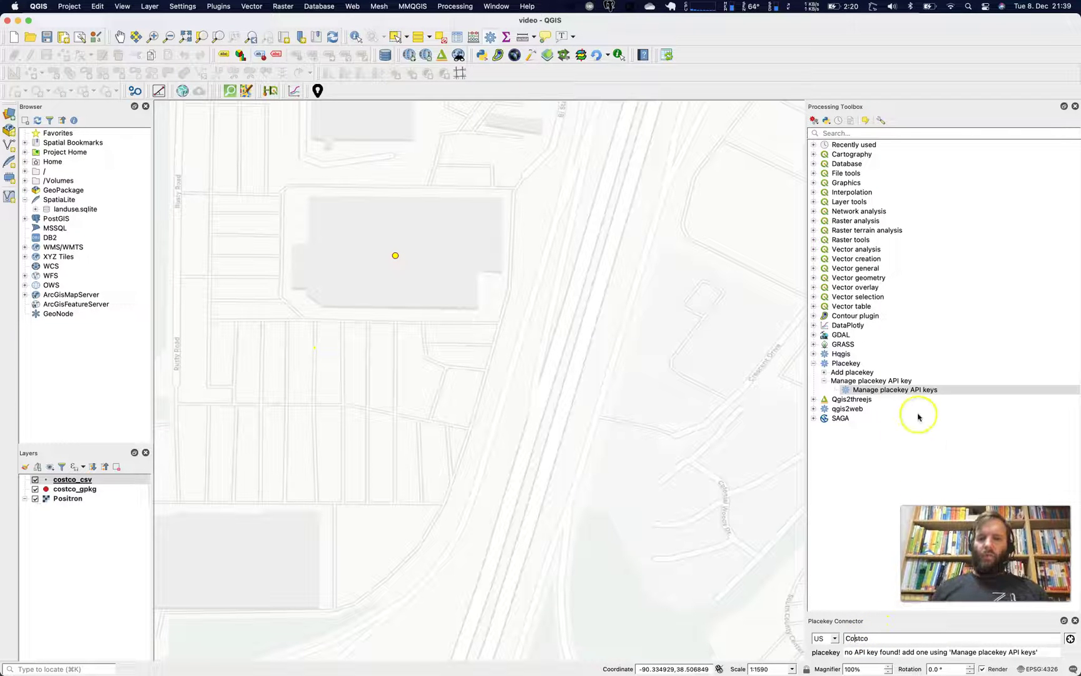
{"action": "left_click", "coordinate": [1069, 639]}
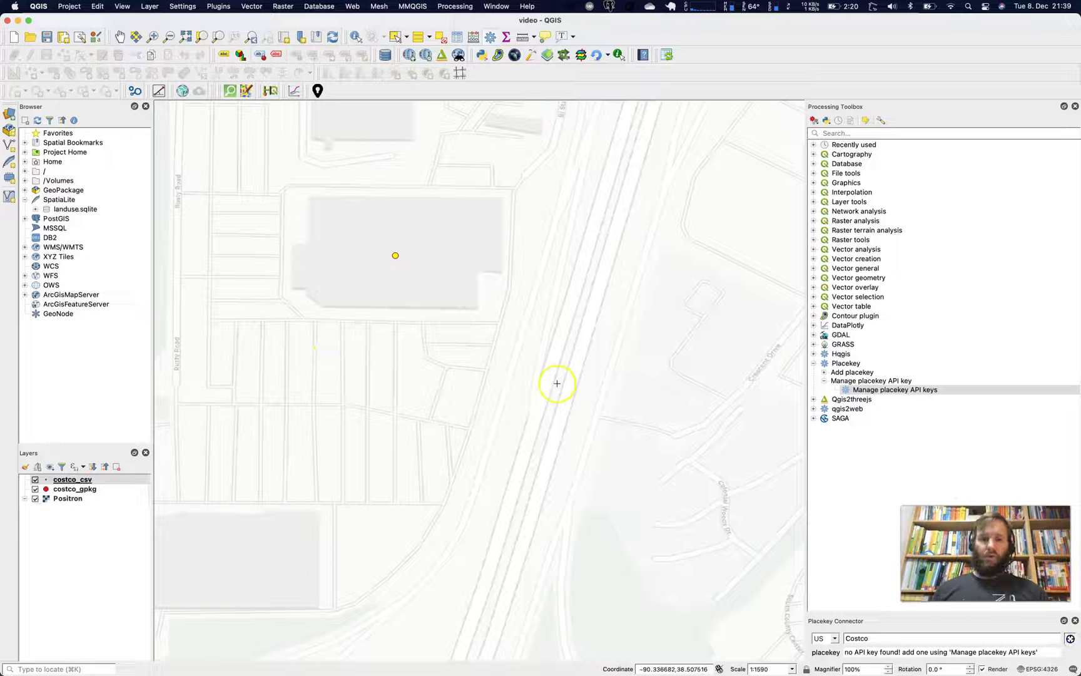
{"action": "left_click", "coordinate": [394, 255]}
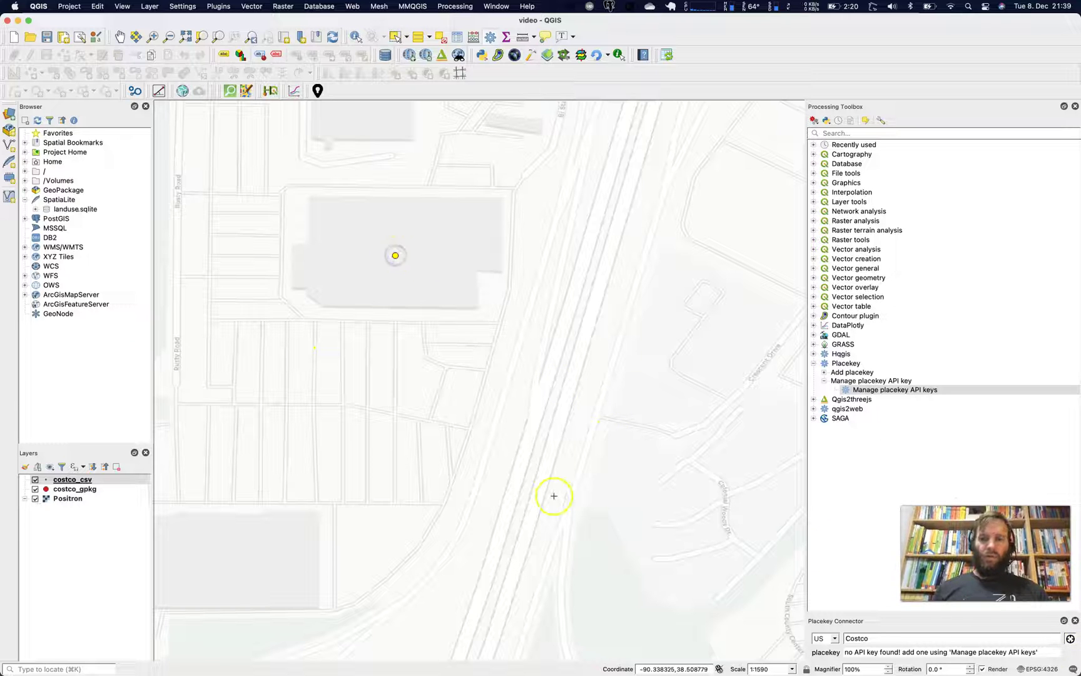
{"action": "left_click", "coordinate": [925, 652]}
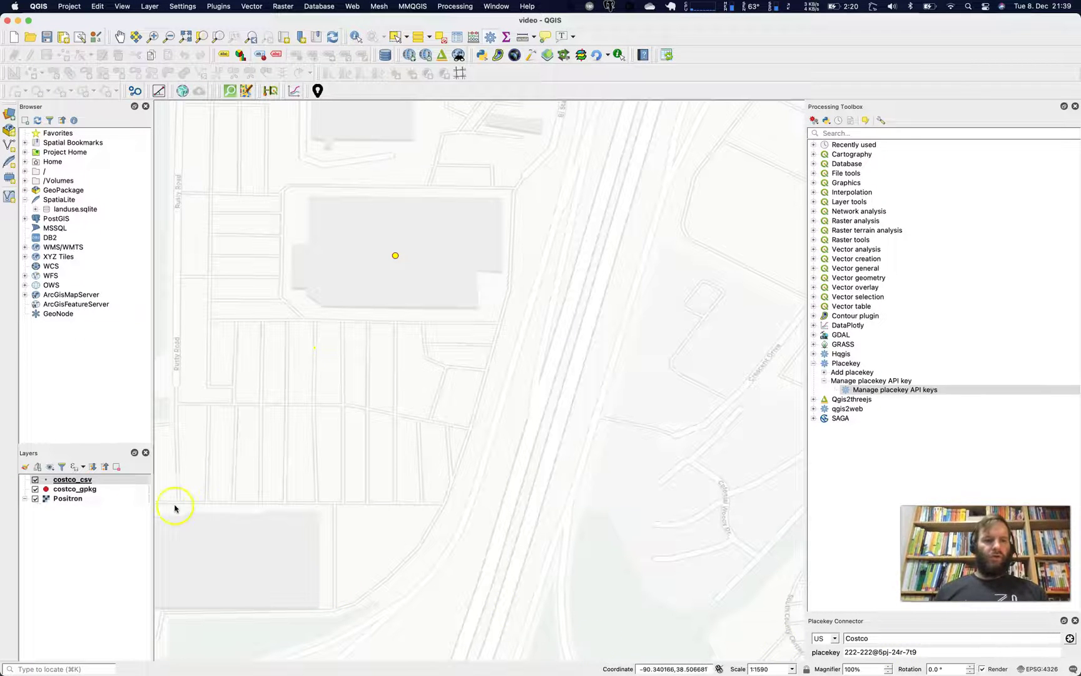
Select costco_csv and open the Add placekey algorithm
{"action": "left_click", "coordinate": [92, 489]}
{"action": "left_click", "coordinate": [92, 479]}
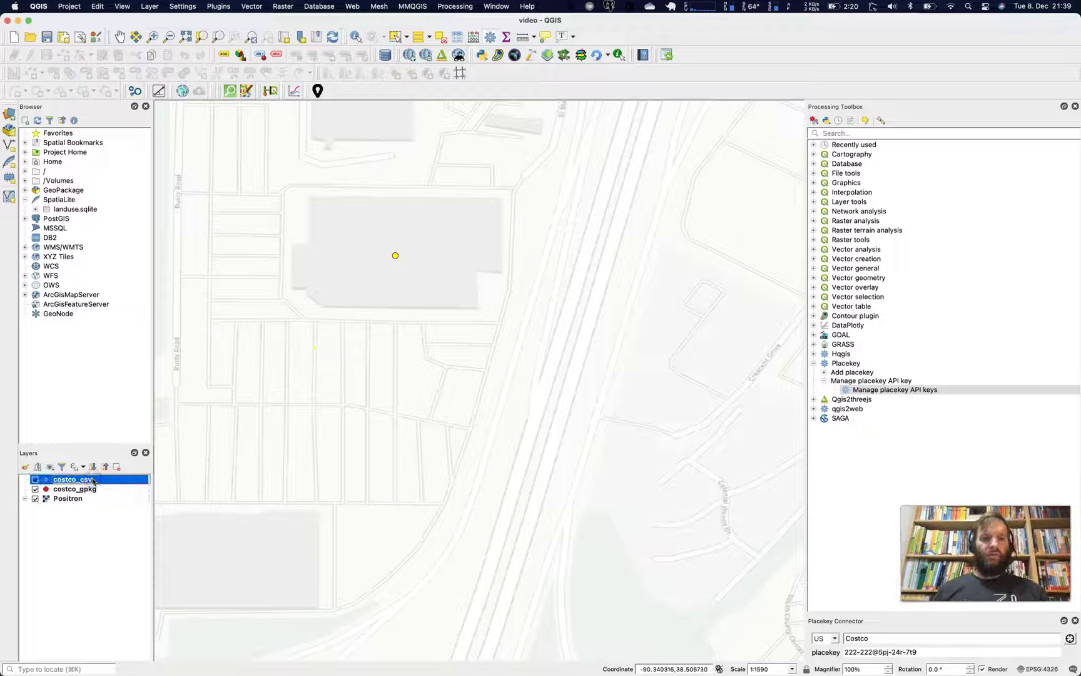
{"action": "left_click", "coordinate": [824, 373]}
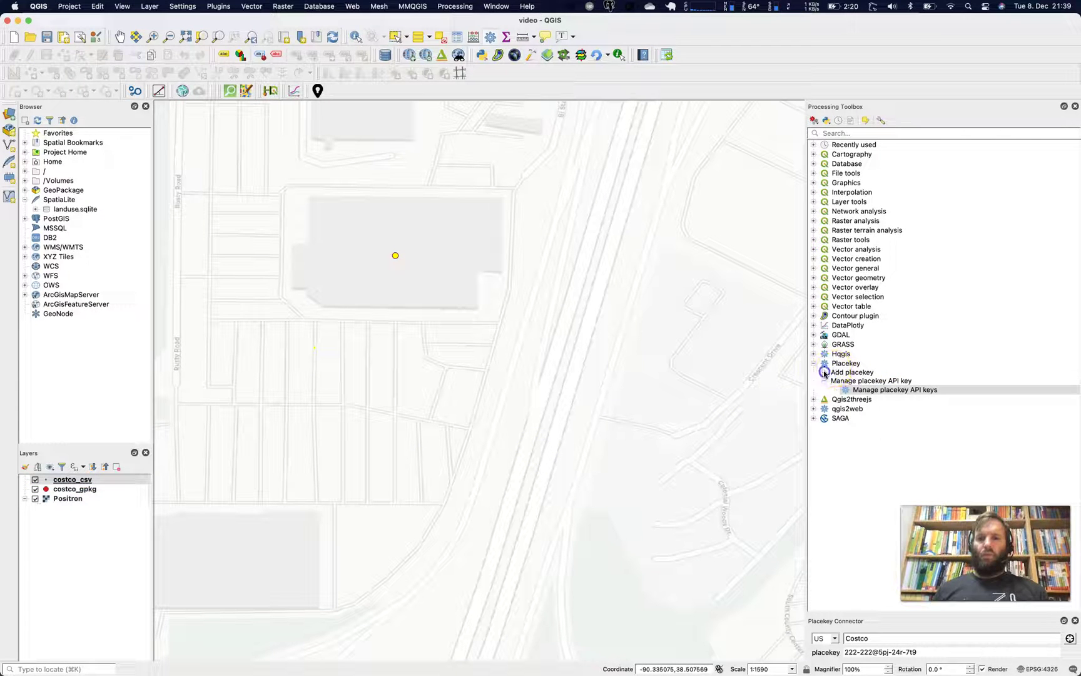
{"action": "double_click", "coordinate": [874, 381]}
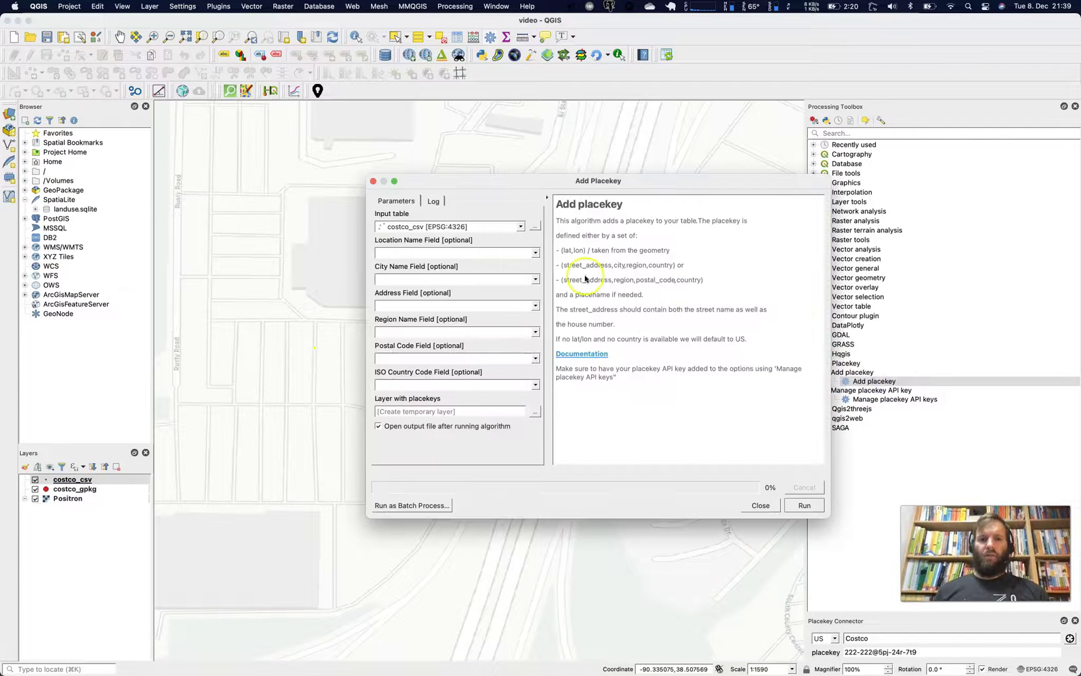
Map Location Name=shop, City=city, Address=street, Region=state, and run Add placekey
{"action": "left_click", "coordinate": [536, 253]}
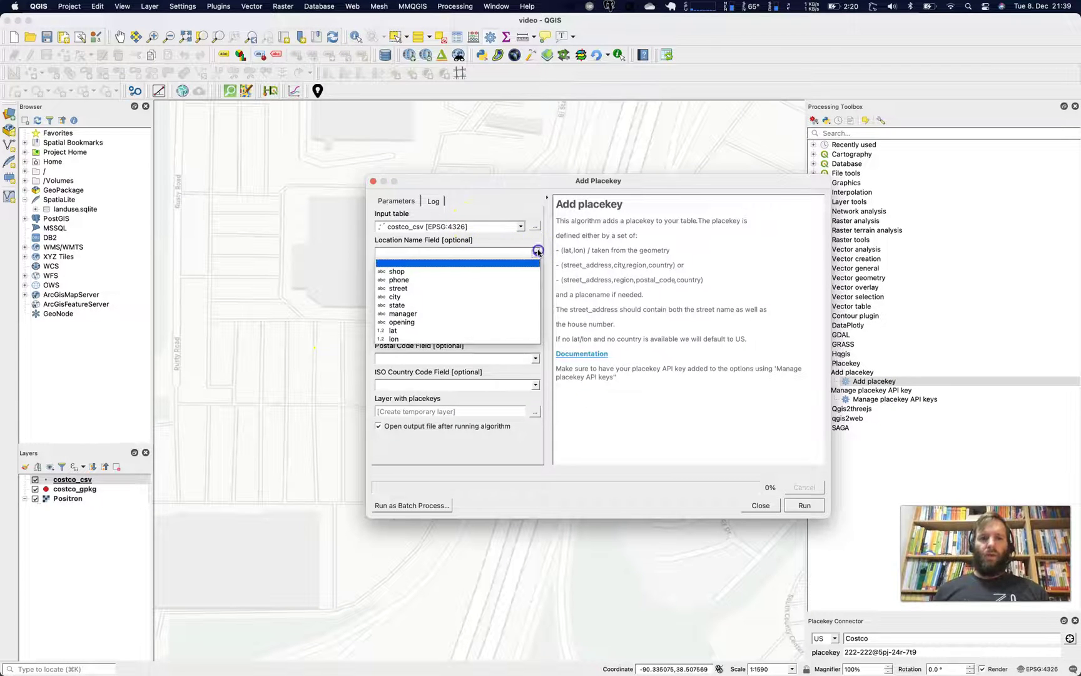
{"action": "left_click", "coordinate": [502, 270]}
{"action": "left_click", "coordinate": [521, 281]}
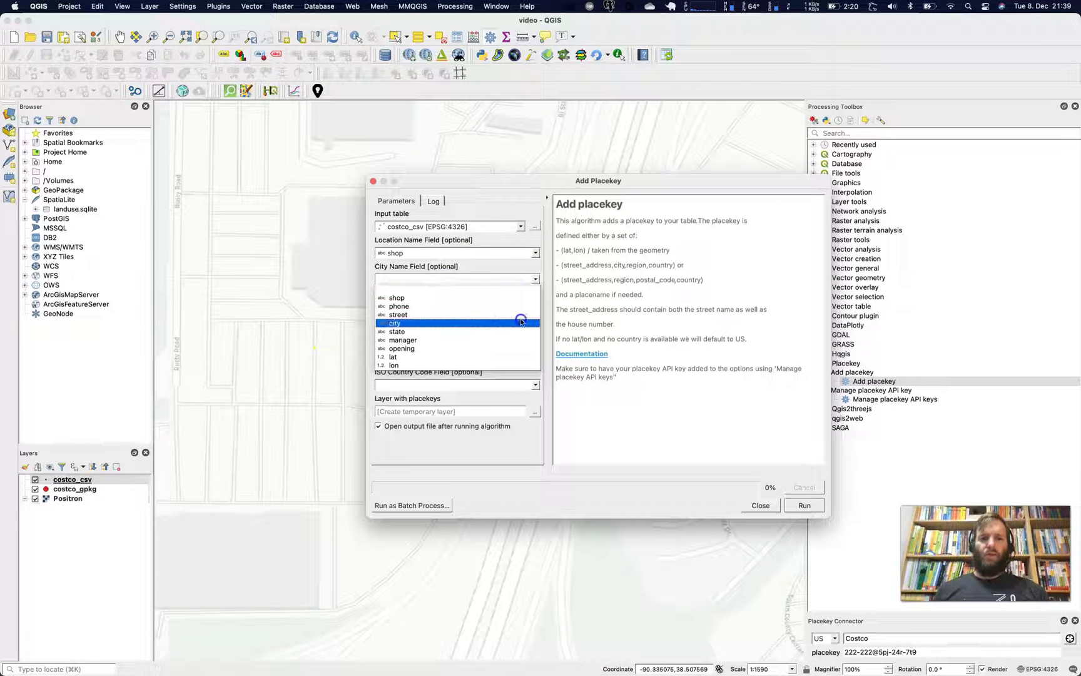
{"action": "left_click", "coordinate": [519, 323]}
{"action": "left_click", "coordinate": [507, 307]}
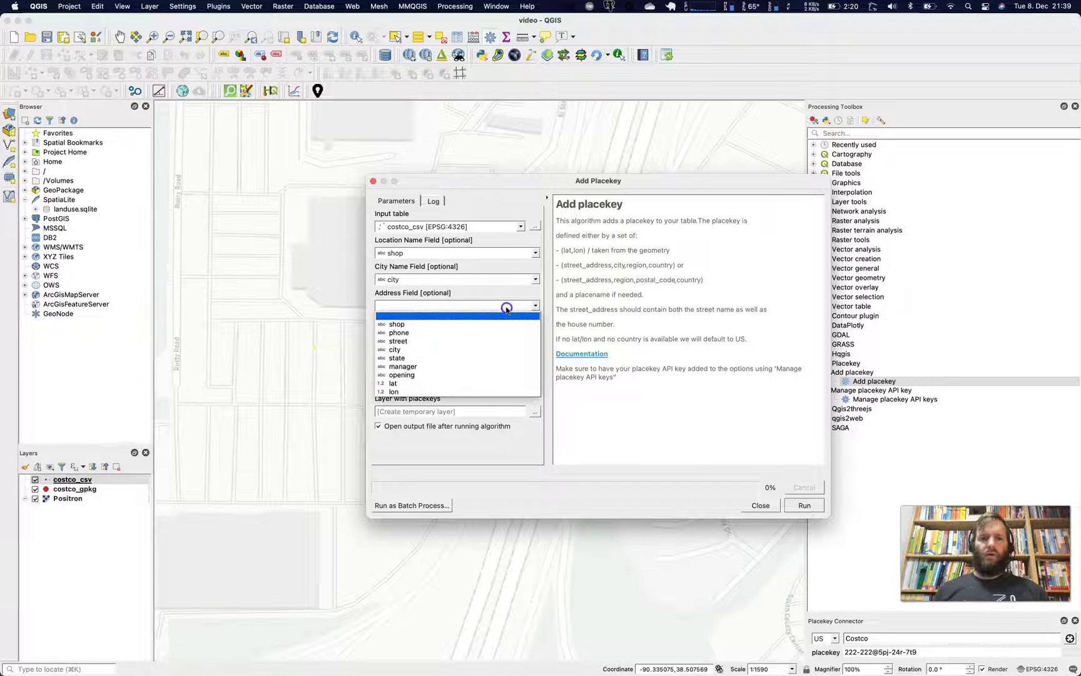
{"action": "left_click", "coordinate": [502, 341]}
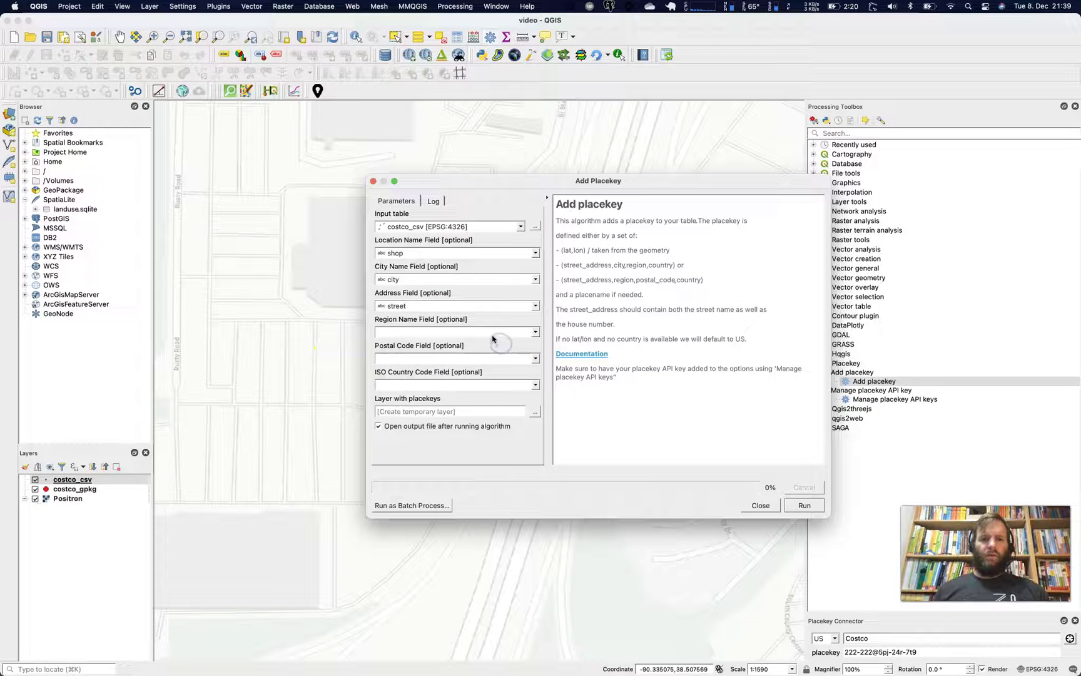
{"action": "left_click", "coordinate": [492, 333]}
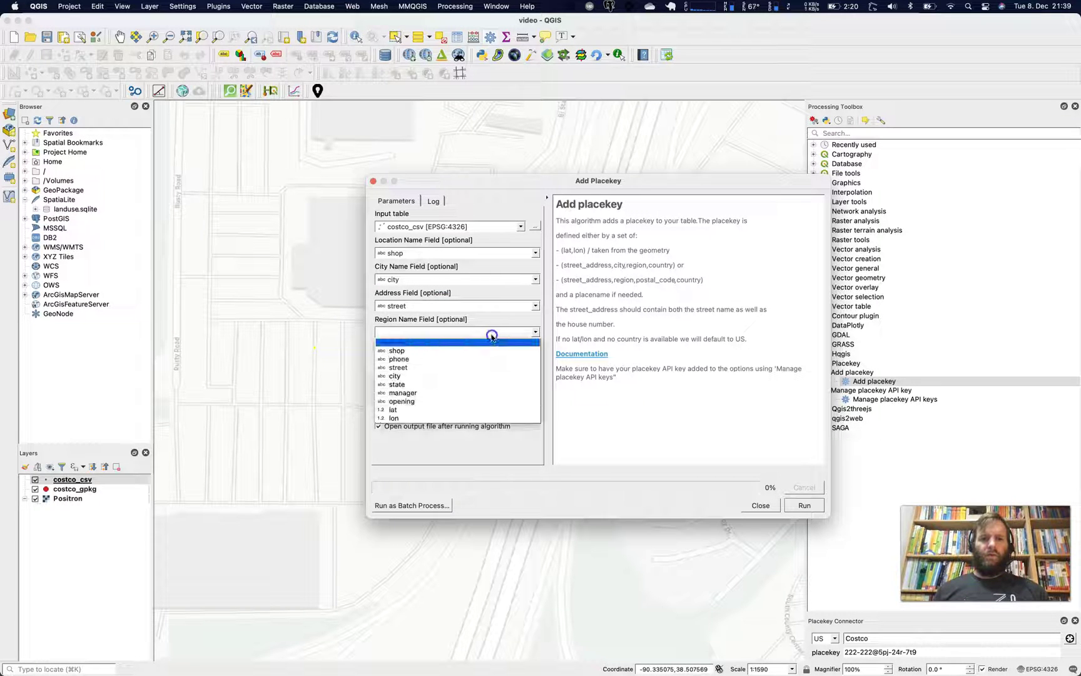
{"action": "left_click", "coordinate": [491, 383]}
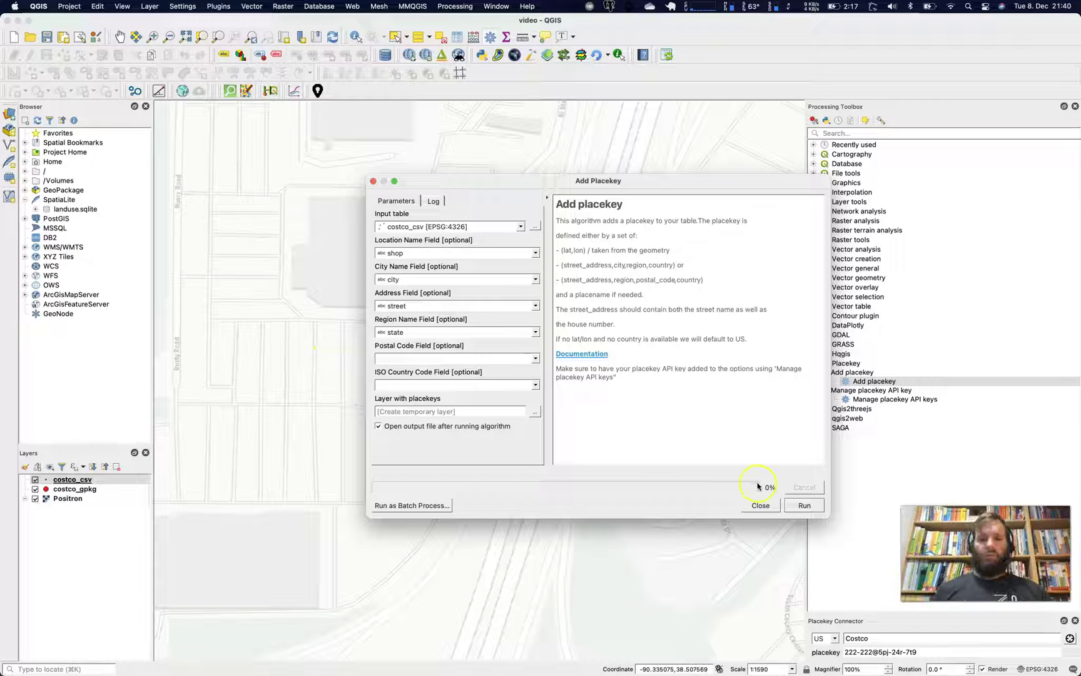
{"action": "left_click", "coordinate": [799, 505]}
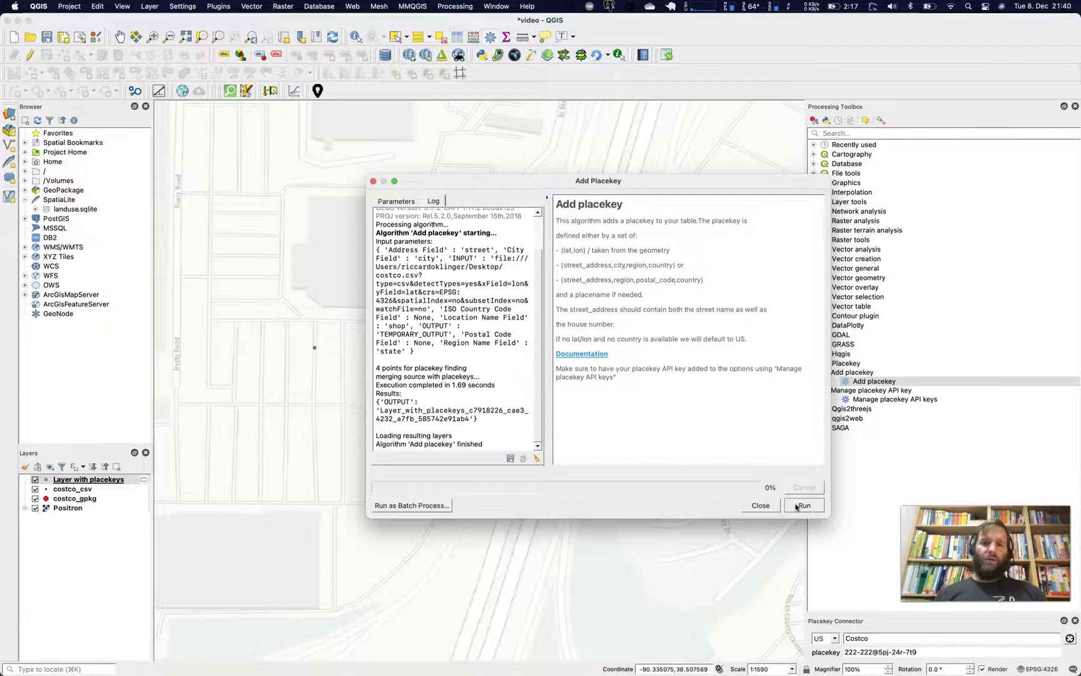
Close Add Placekey and review the placekeys of all 4 stores in Layer with placekeys' attribute table
{"action": "left_click", "coordinate": [761, 505]}
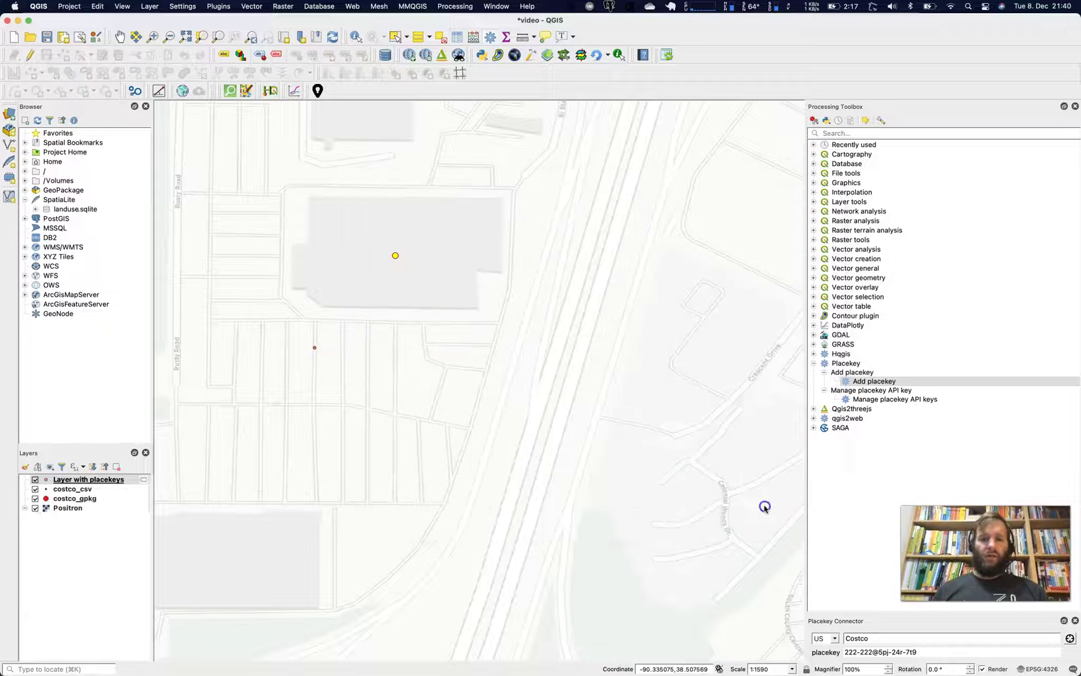
{"action": "right_click", "coordinate": [106, 483]}
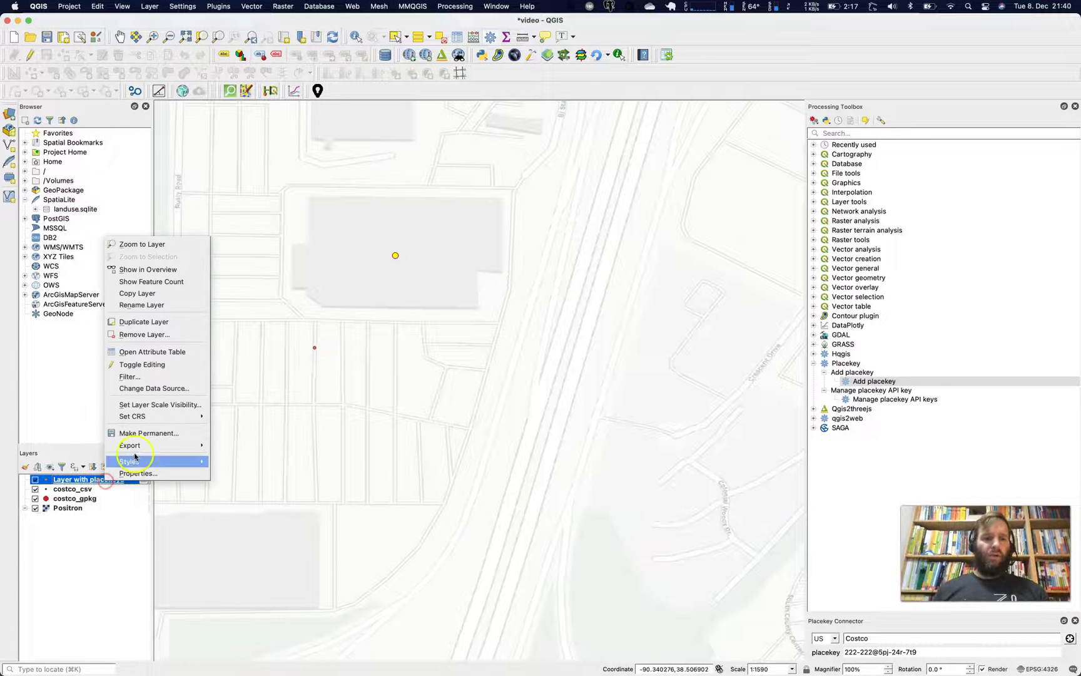
{"action": "left_click", "coordinate": [154, 351]}
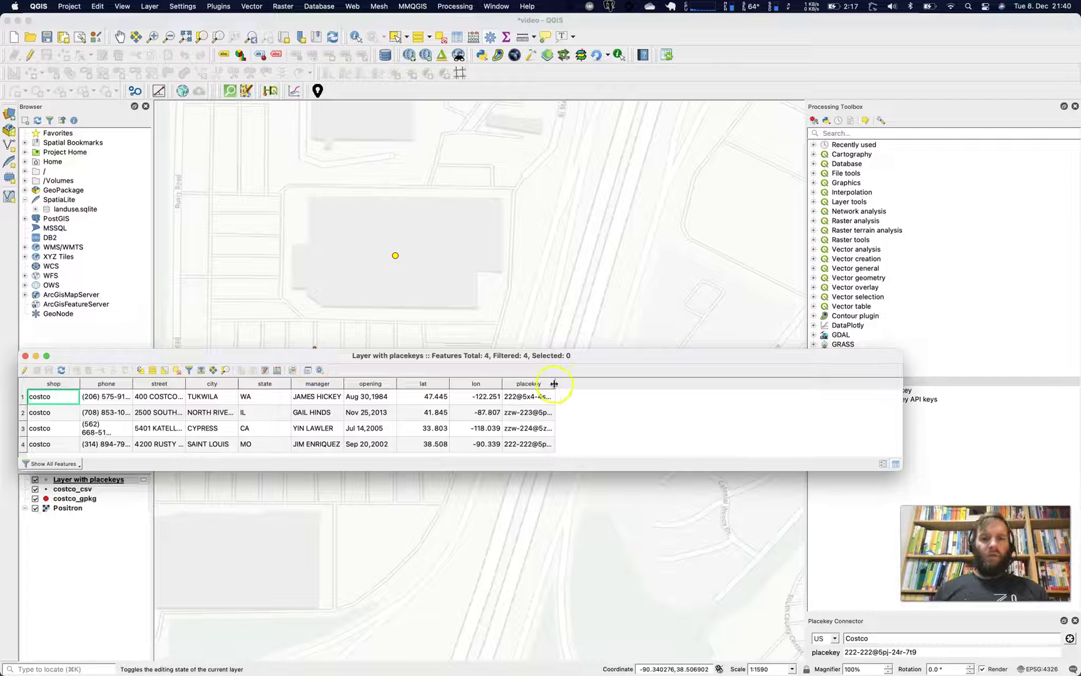
{"action": "left_click_drag", "start_coordinate": [555, 383], "coordinate": [607, 384]}
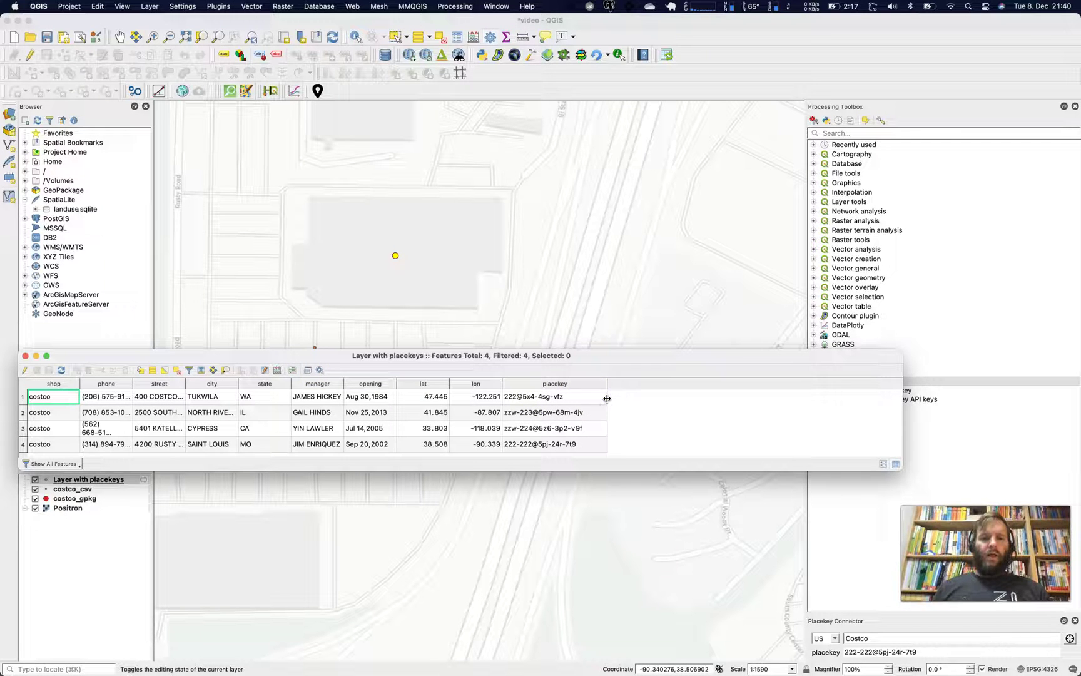
{"action": "left_click", "coordinate": [23, 397]}
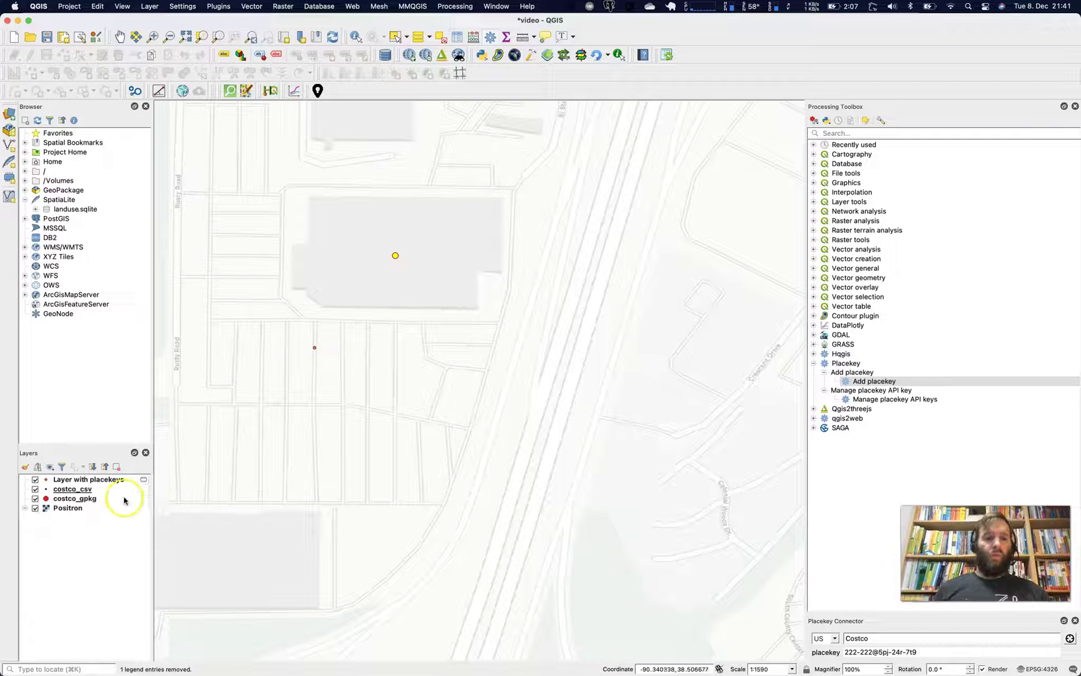
Rename the placekey layer to 'Layer with placekeys csv'
{"action": "right_click", "coordinate": [111, 480]}
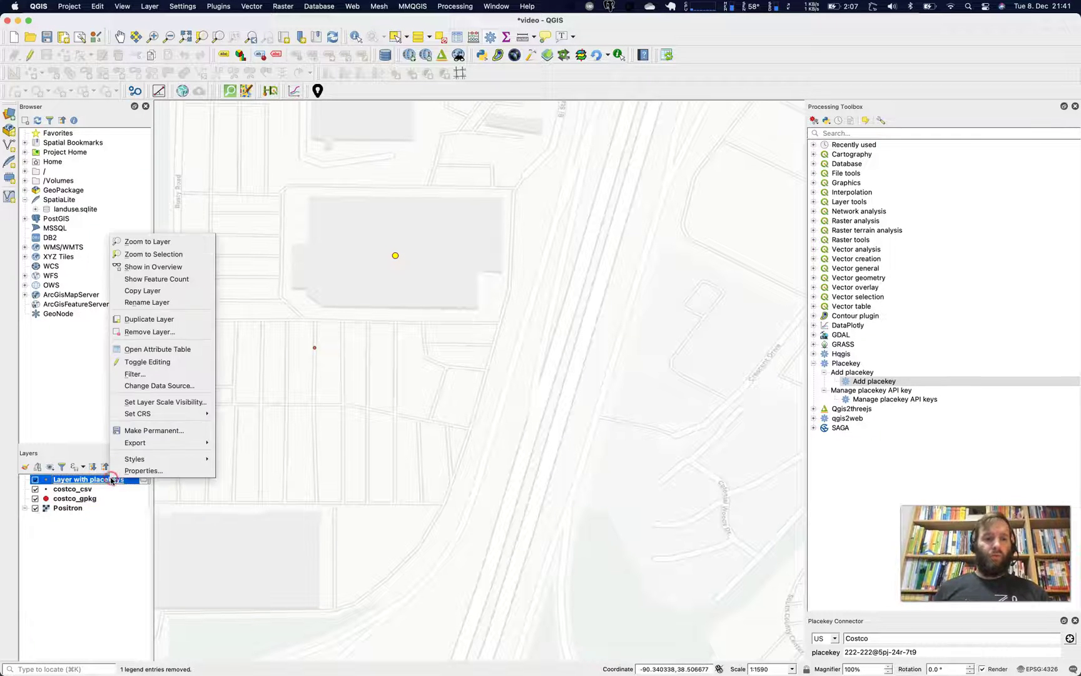
{"action": "left_click", "coordinate": [163, 304]}
{"action": "scroll", "coordinate": [181, 425], "scroll_direction": "right", "scroll_amount": 5}
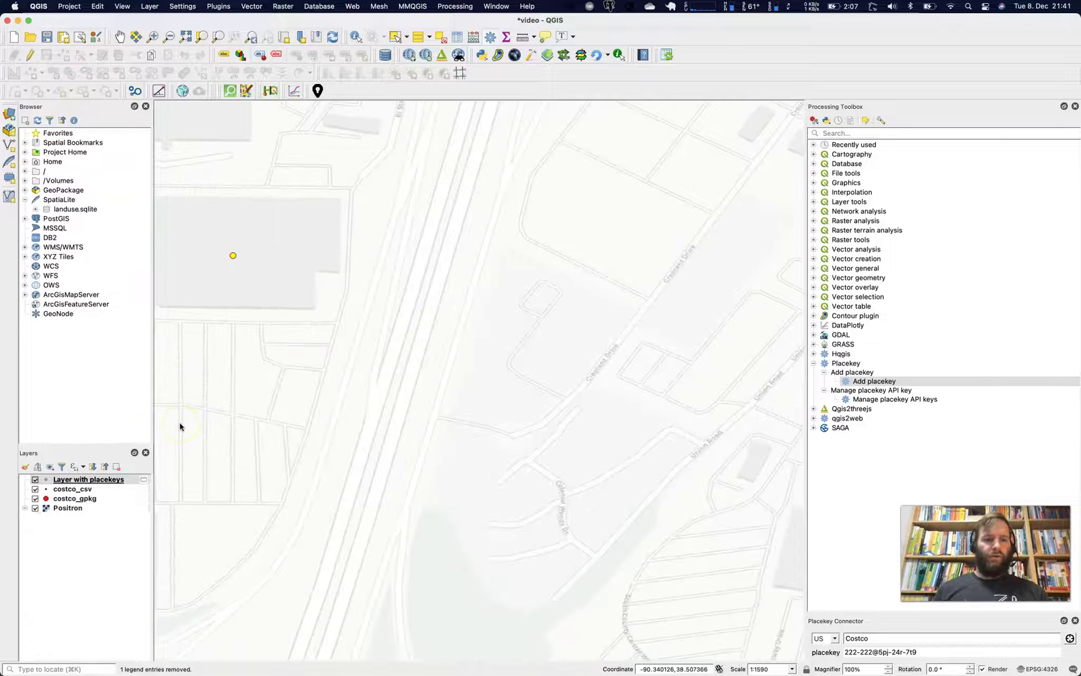
{"action": "left_click", "coordinate": [123, 481]}
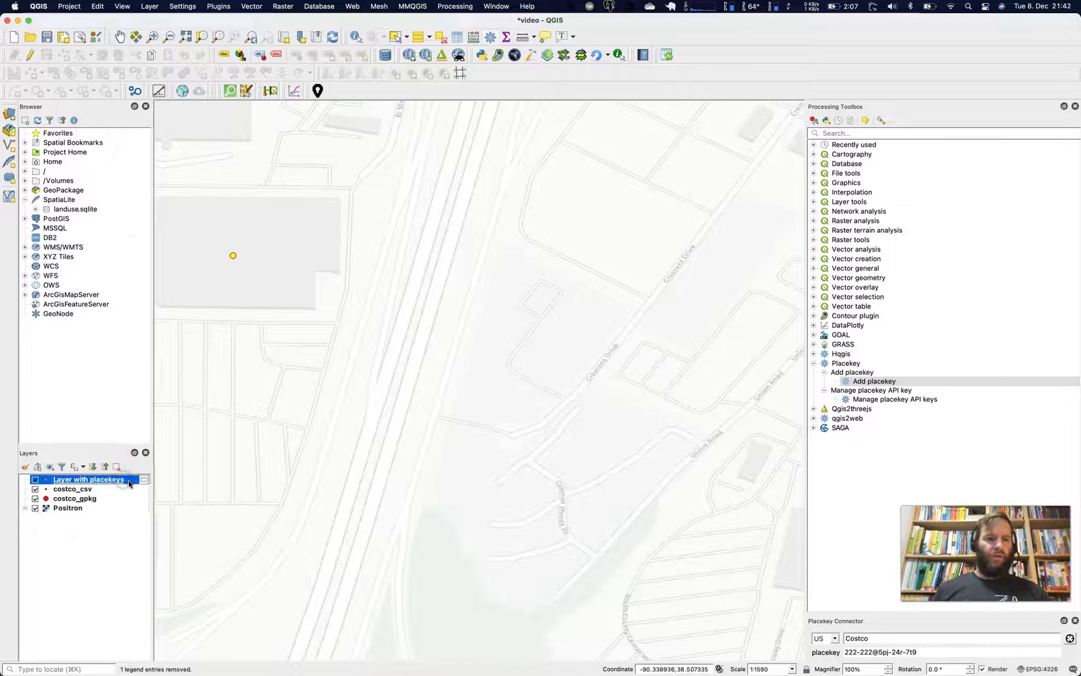
{"action": "right_click", "coordinate": [129, 483]}
{"action": "left_click", "coordinate": [163, 305]}
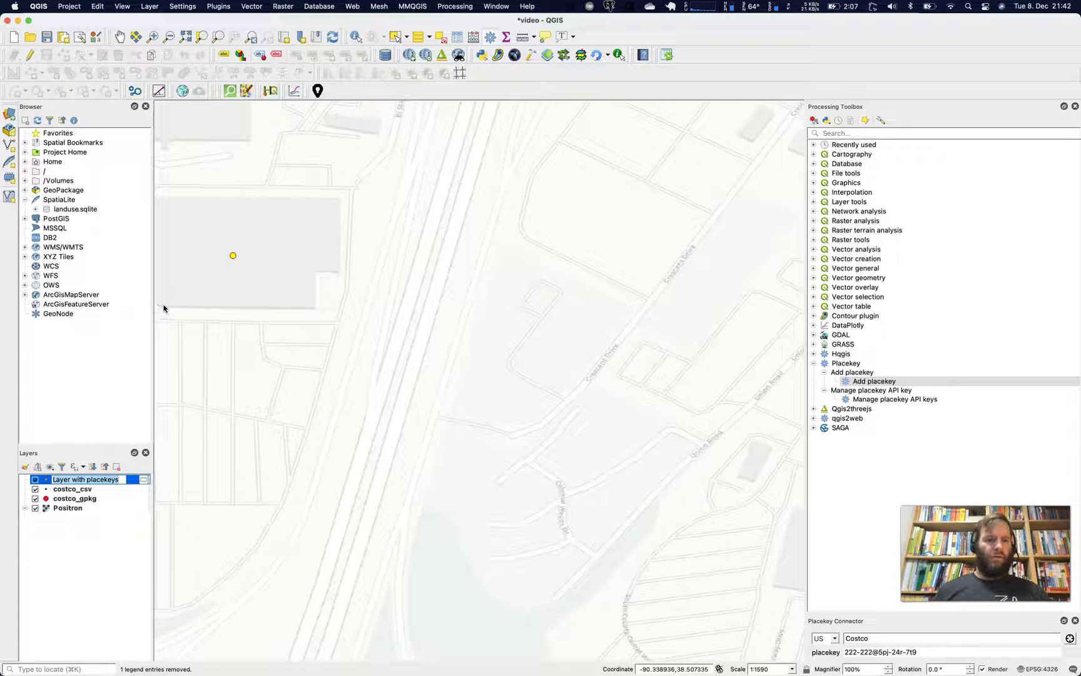
{"action": "key", "text": "Right"}
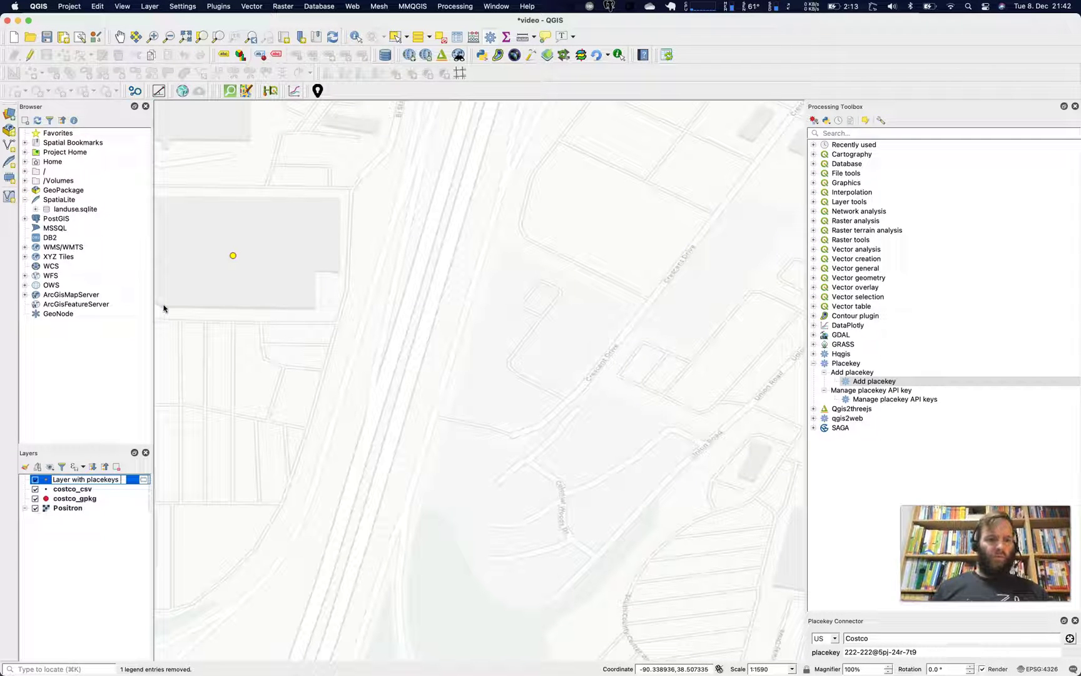
{"action": "type", "text": "csv"}
{"action": "key", "text": "Return"}
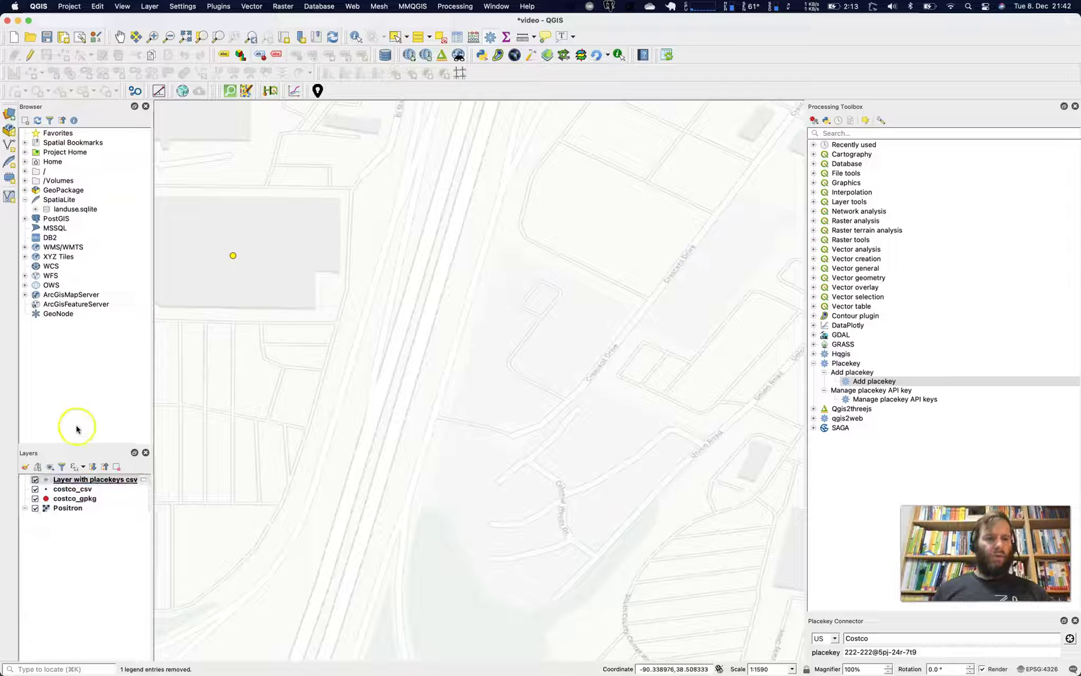
Open the attribute table of Layer with placekeys csv to check its 4 stores
{"action": "left_click", "coordinate": [64, 489]}
{"action": "left_click", "coordinate": [64, 480]}
{"action": "right_click", "coordinate": [64, 480]}
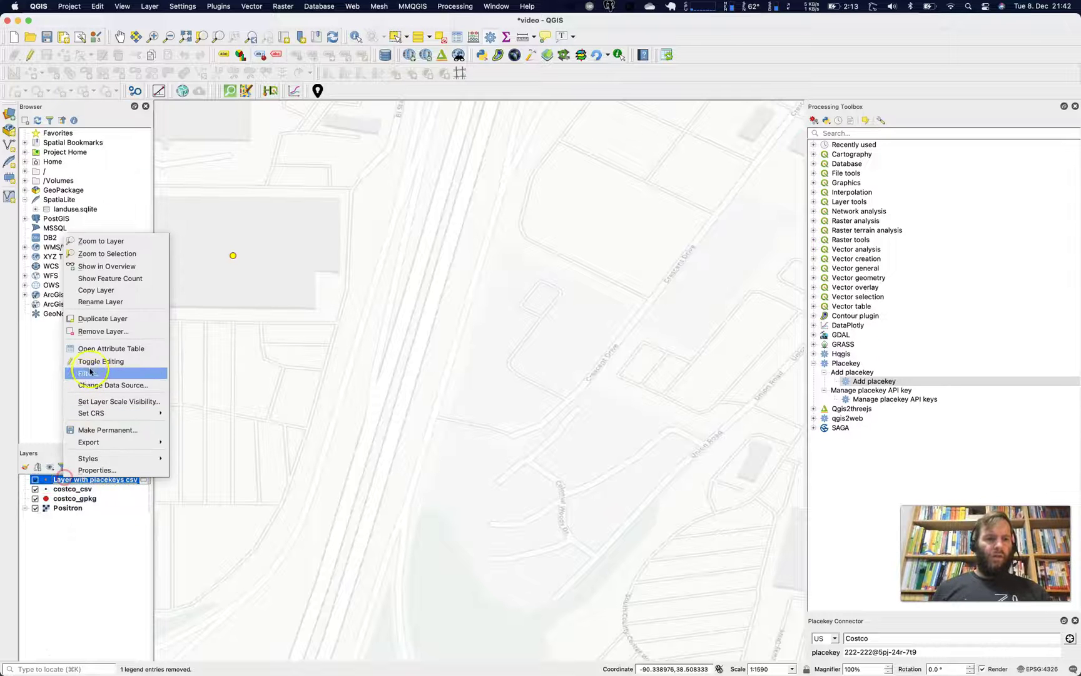
{"action": "left_click", "coordinate": [92, 349]}
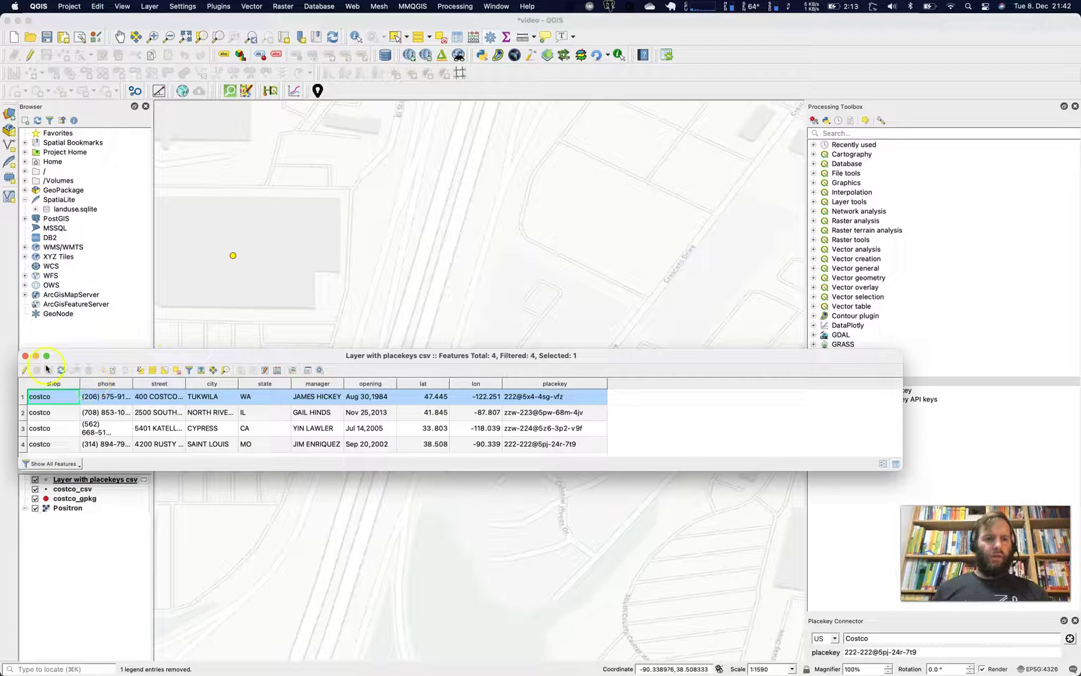
Start Add placekey on costco_gpkg with location name store_name and city field city
{"action": "left_click", "coordinate": [24, 356]}
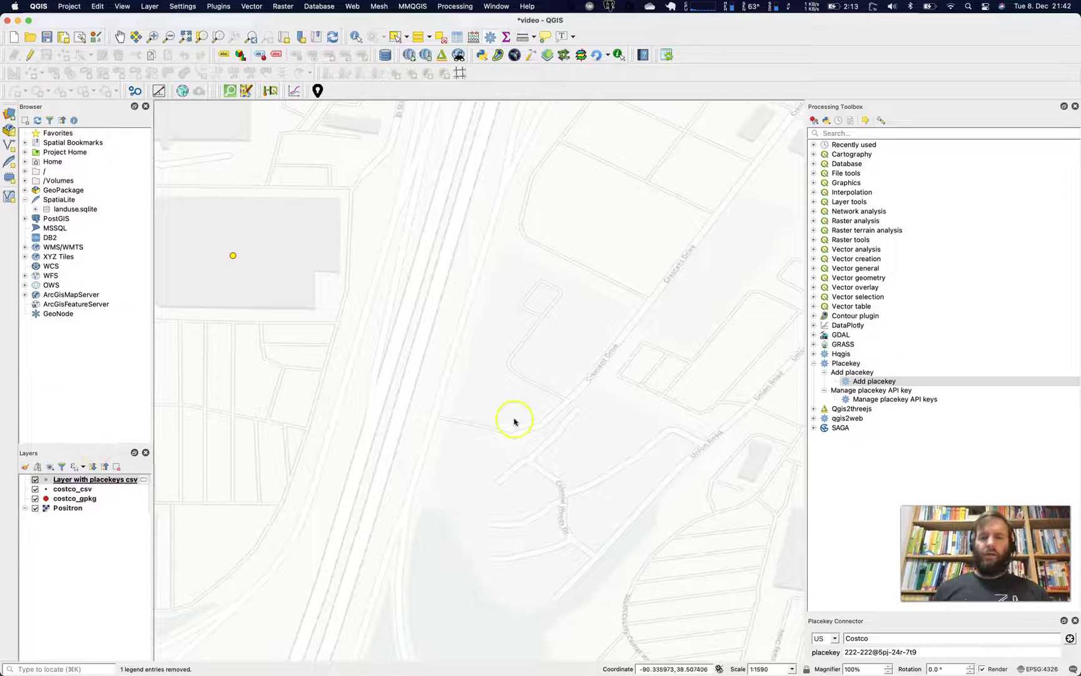
{"action": "double_click", "coordinate": [862, 381]}
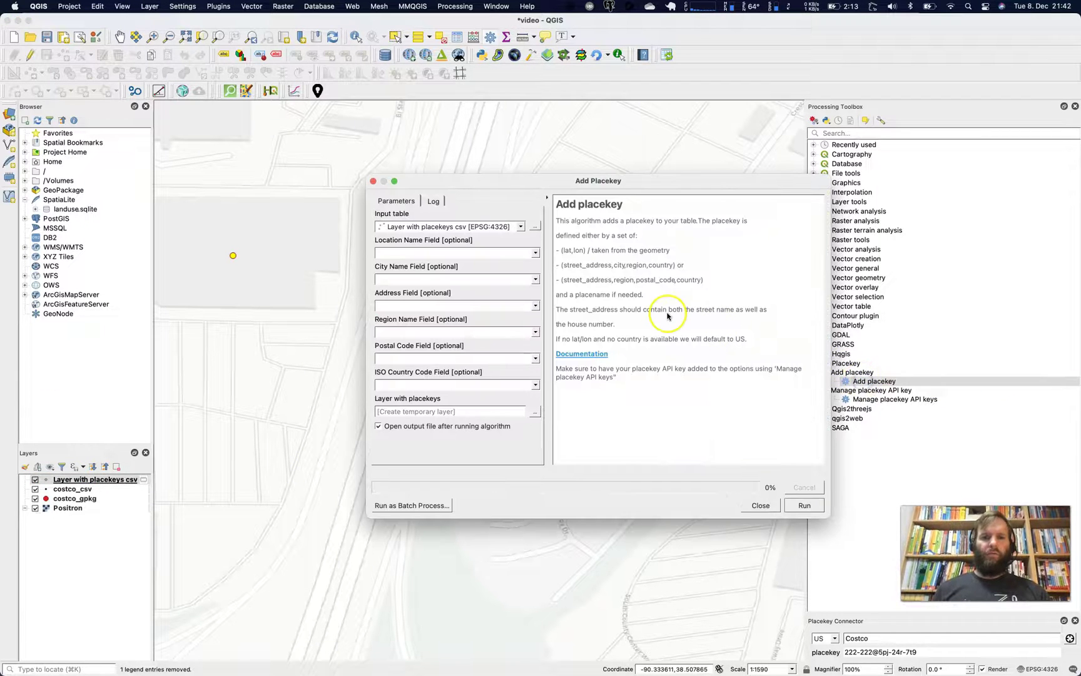
{"action": "left_click", "coordinate": [494, 226]}
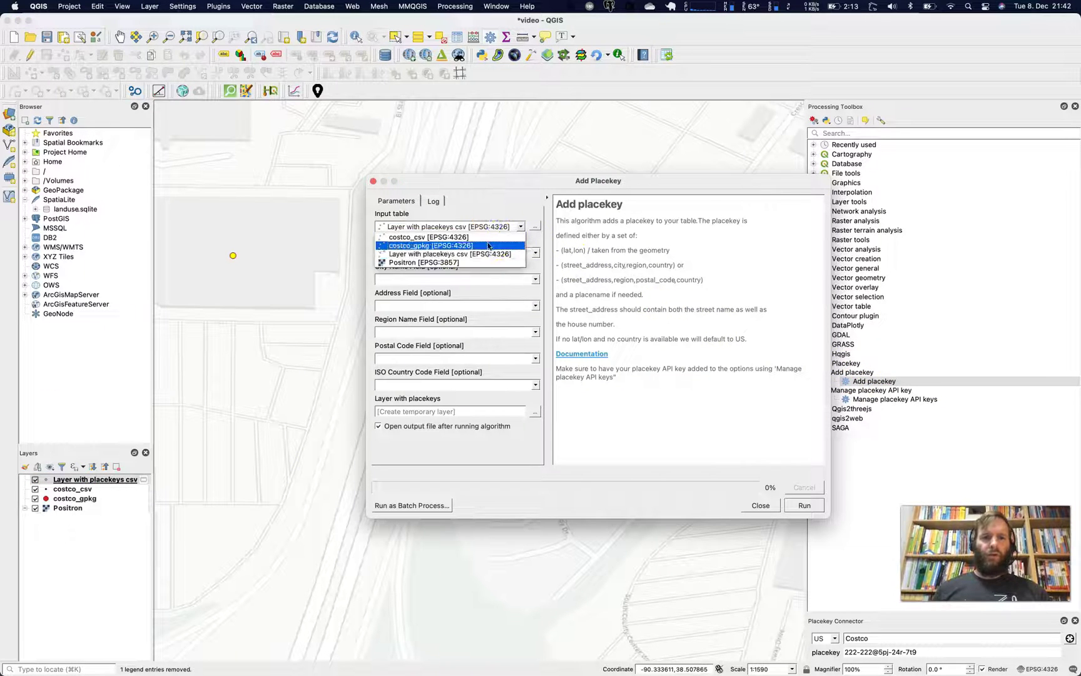
{"action": "left_click", "coordinate": [488, 245]}
{"action": "left_click", "coordinate": [483, 253]}
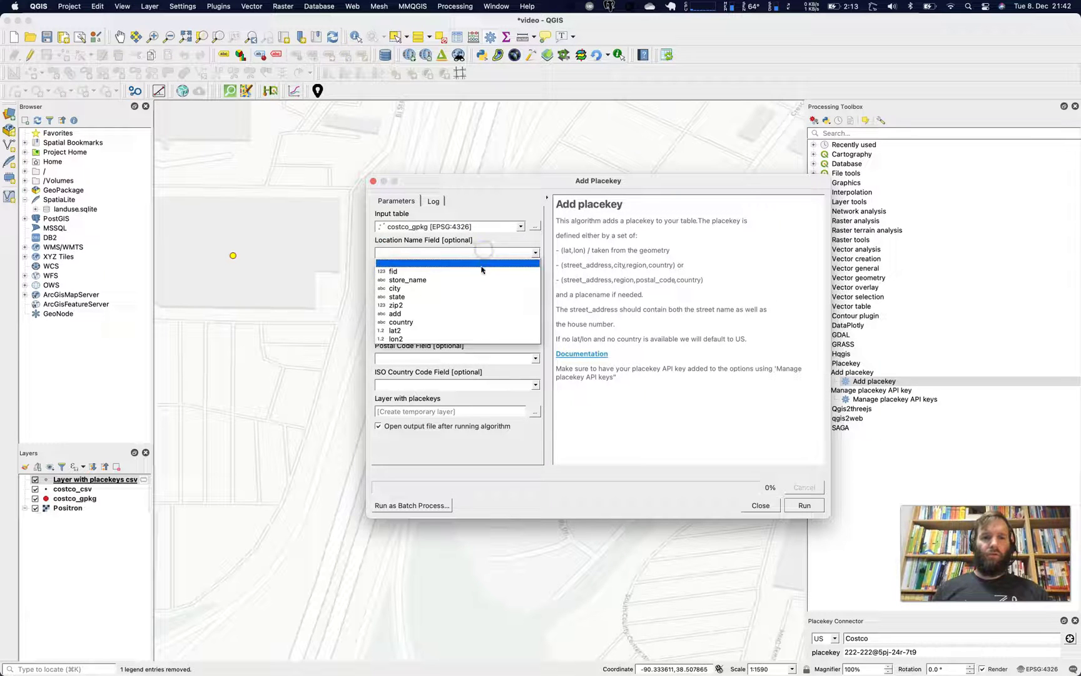
{"action": "left_click", "coordinate": [477, 280]}
{"action": "left_click", "coordinate": [475, 280]}
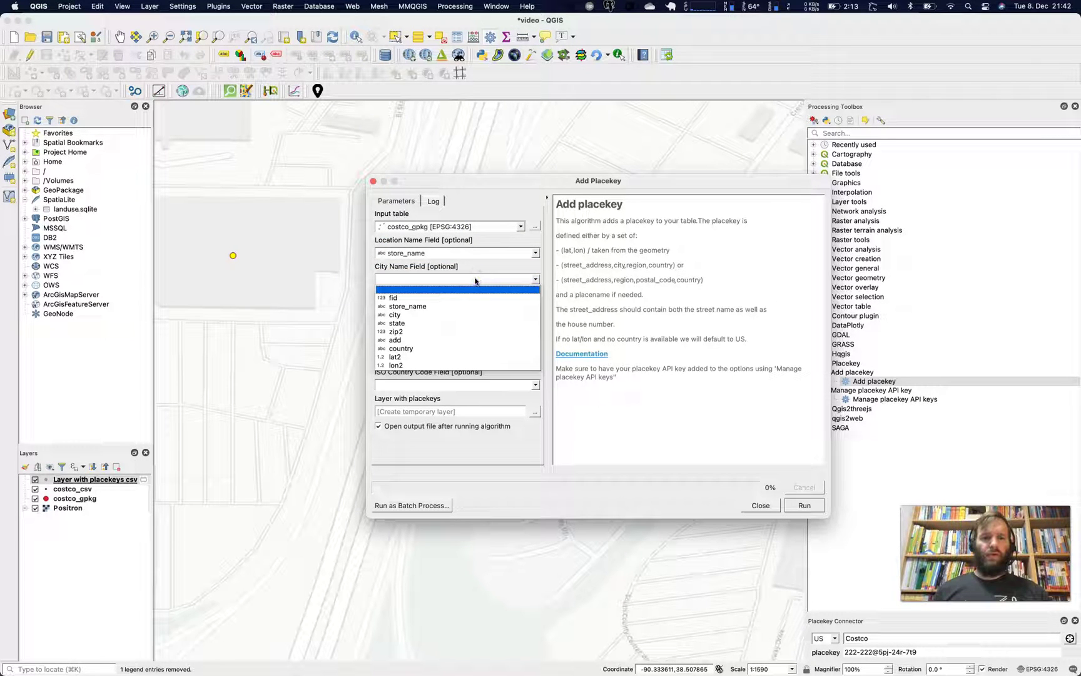
{"action": "left_click", "coordinate": [476, 305]}
{"action": "left_click", "coordinate": [476, 314]}
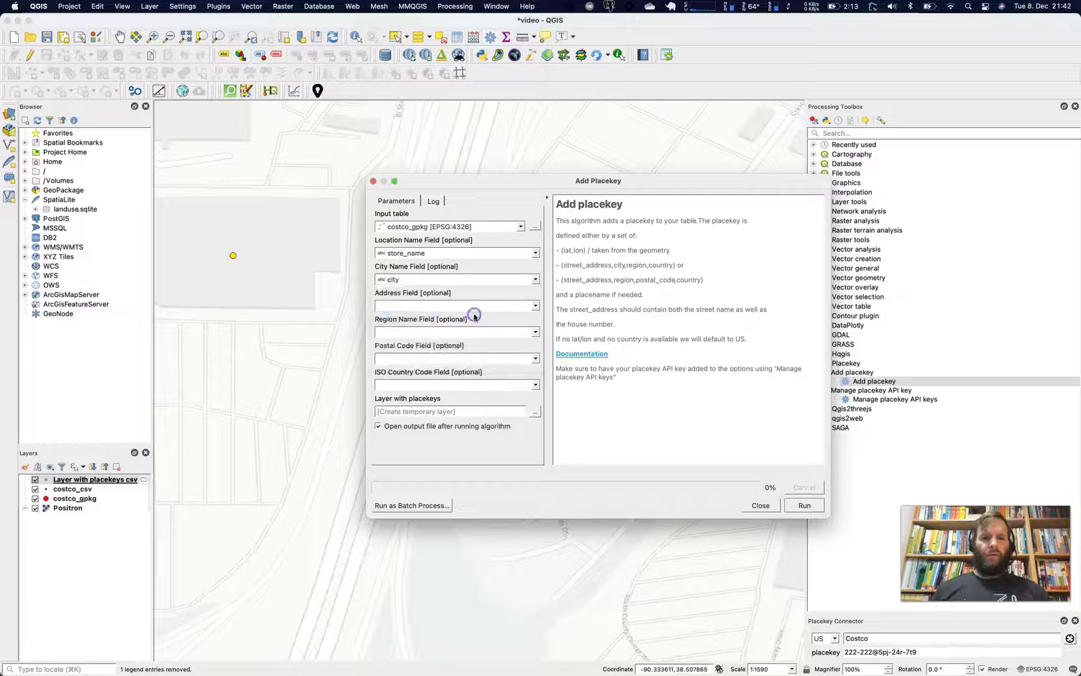
Use add as address and zip2 as postal code, leaving country code empty, then run it
{"action": "left_click", "coordinate": [468, 306]}
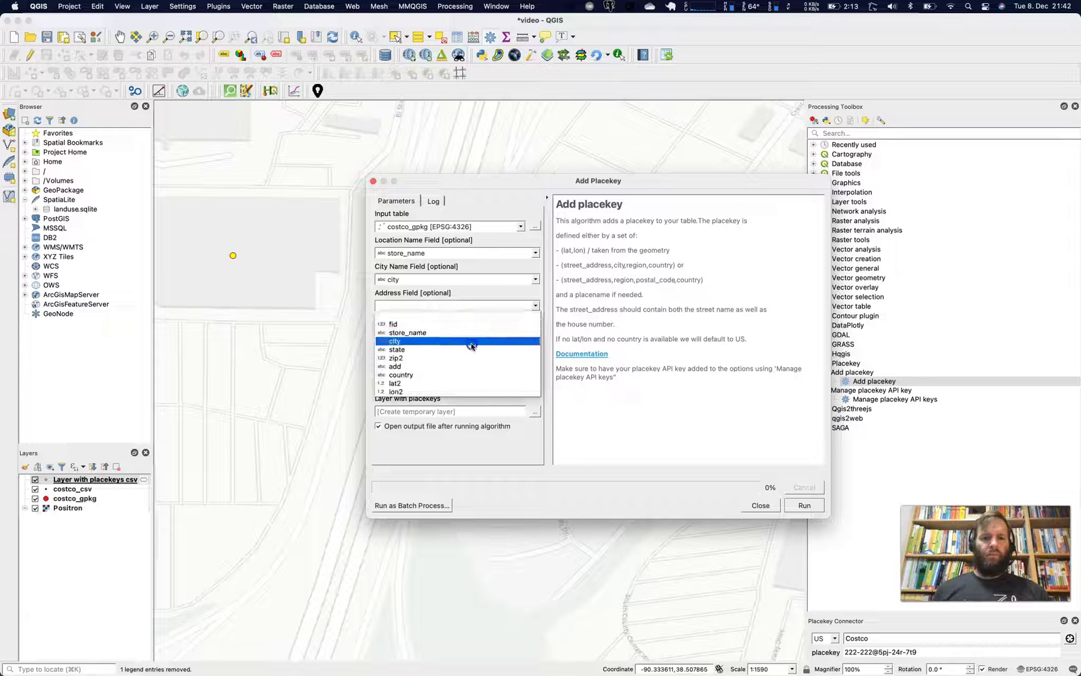
{"action": "left_click", "coordinate": [475, 366]}
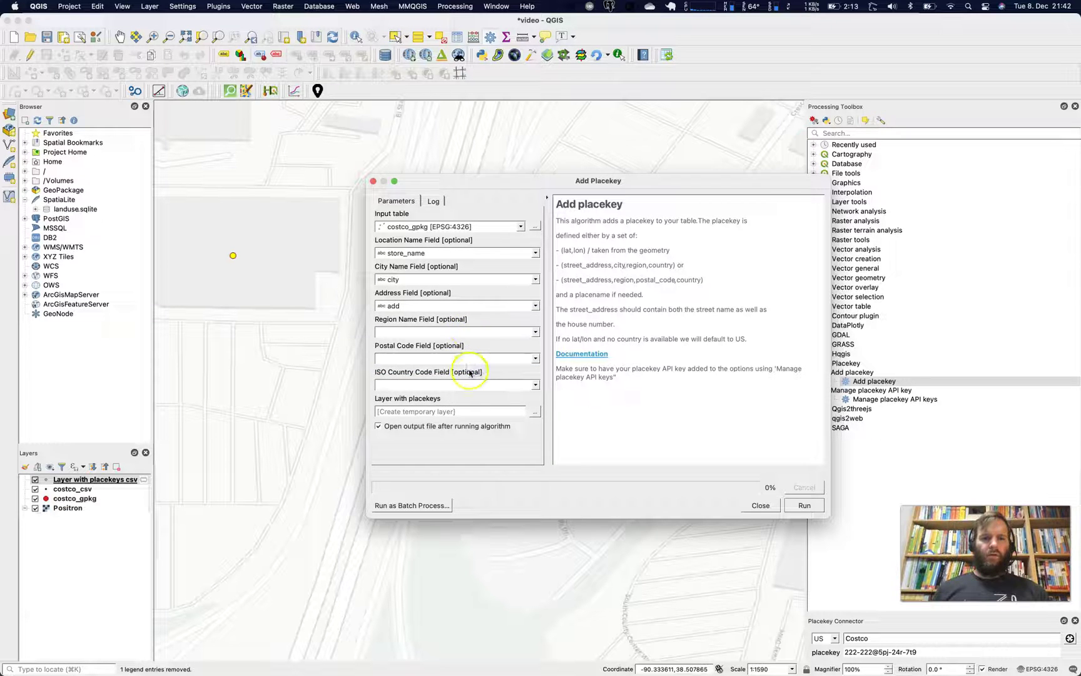
{"action": "left_click", "coordinate": [469, 384]}
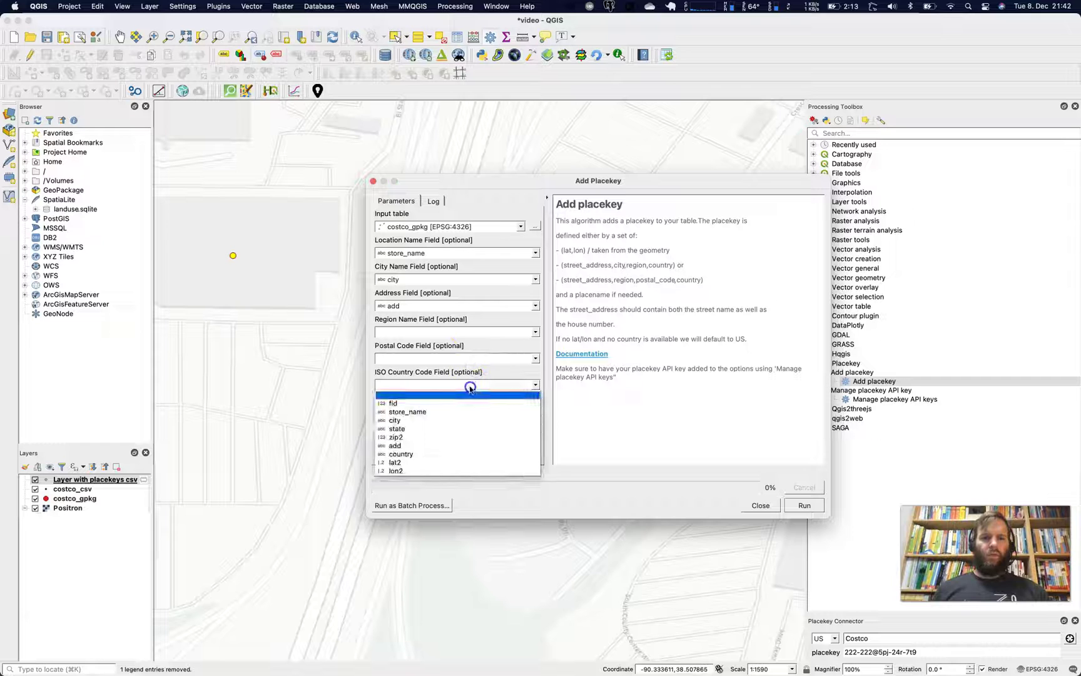
{"action": "left_click", "coordinate": [472, 437]}
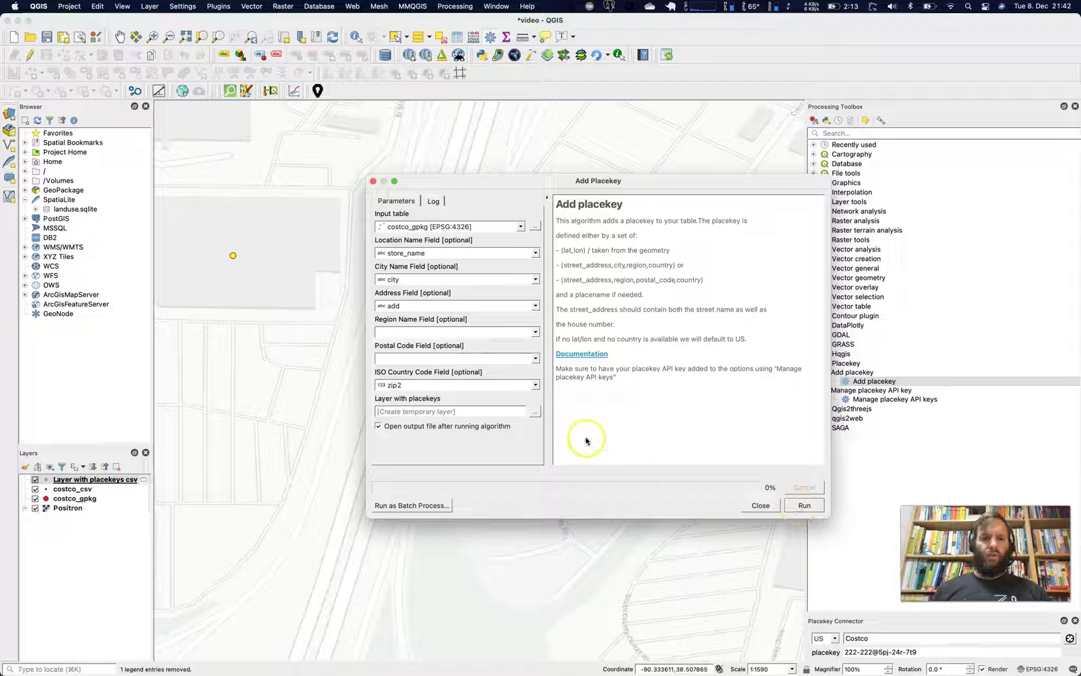
{"action": "left_click", "coordinate": [519, 385]}
{"action": "left_click", "coordinate": [518, 395]}
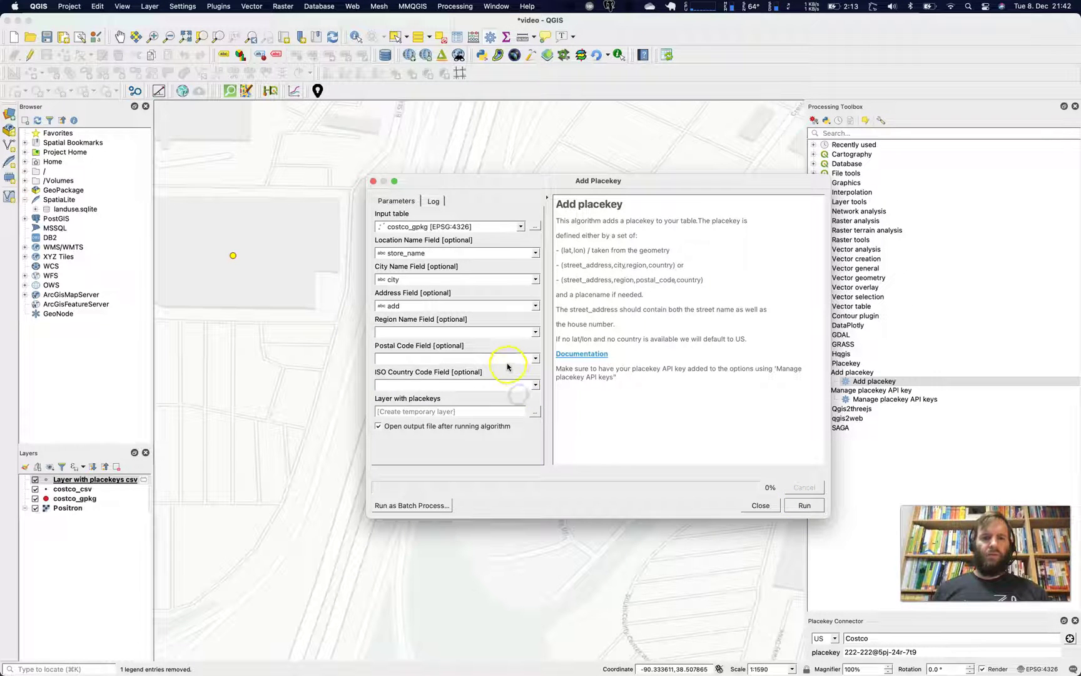
{"action": "left_click", "coordinate": [507, 358]}
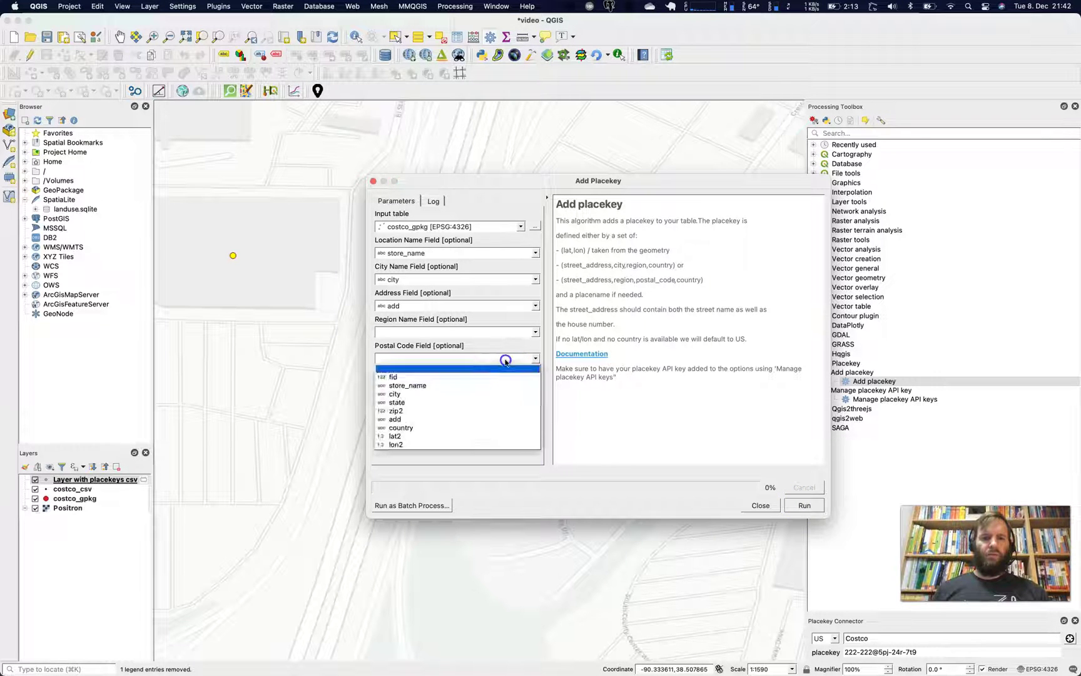
{"action": "left_click", "coordinate": [499, 411]}
{"action": "left_click", "coordinate": [802, 506]}
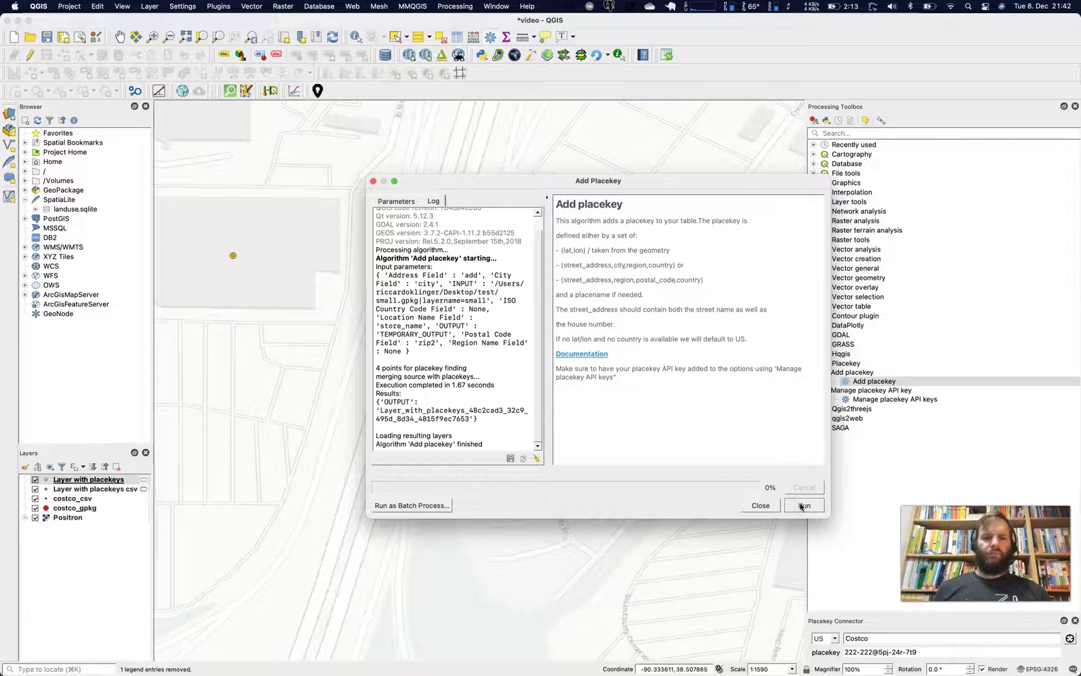
Close the placekey tool and open the Layer with placekeys csv attribute table
{"action": "left_click", "coordinate": [761, 505]}
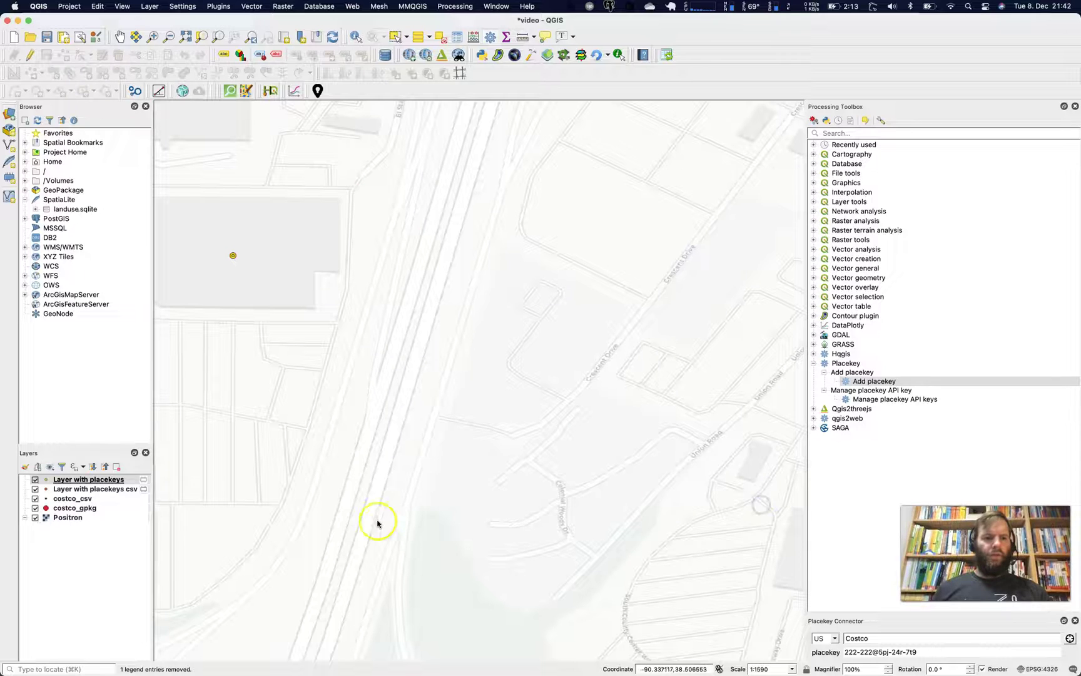
{"action": "right_click", "coordinate": [110, 480]}
{"action": "left_click", "coordinate": [111, 550]}
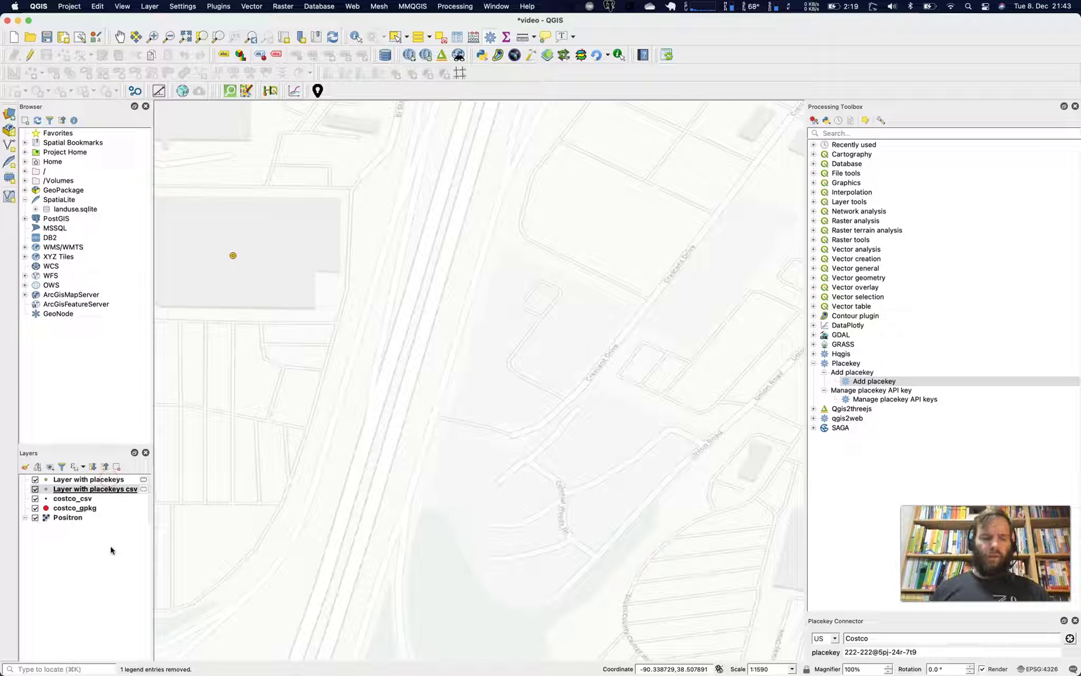
{"action": "left_click", "coordinate": [104, 494]}
{"action": "right_click", "coordinate": [104, 493]}
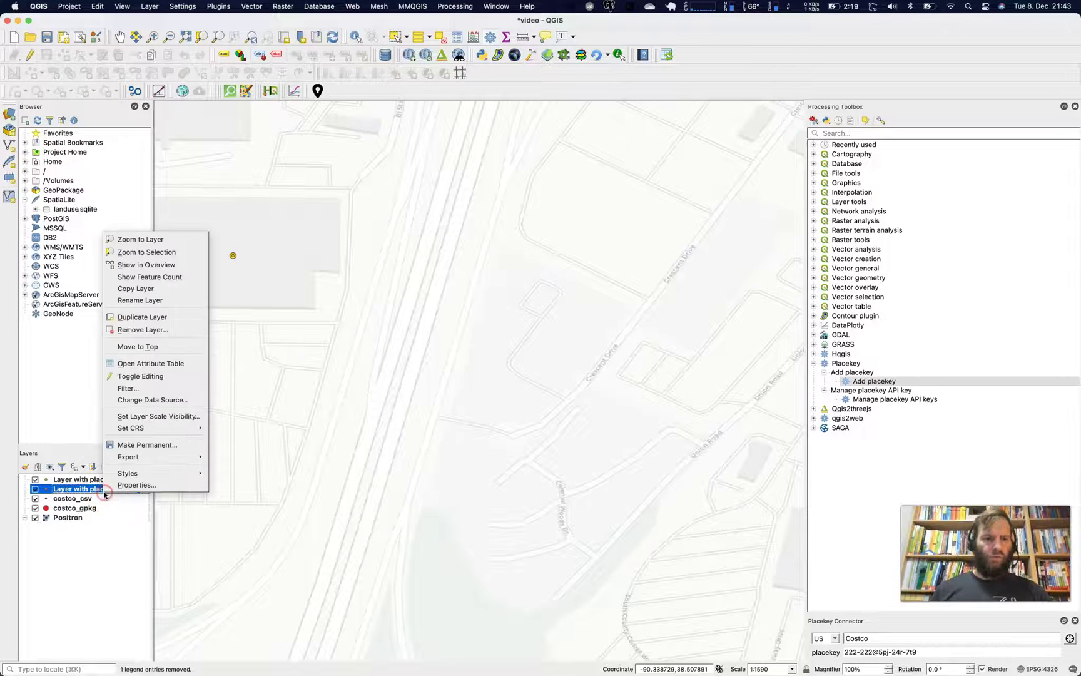
{"action": "left_click", "coordinate": [162, 367]}
Open the Layer with placekeys table as well and view both tables side by side
{"action": "left_click", "coordinate": [117, 479]}
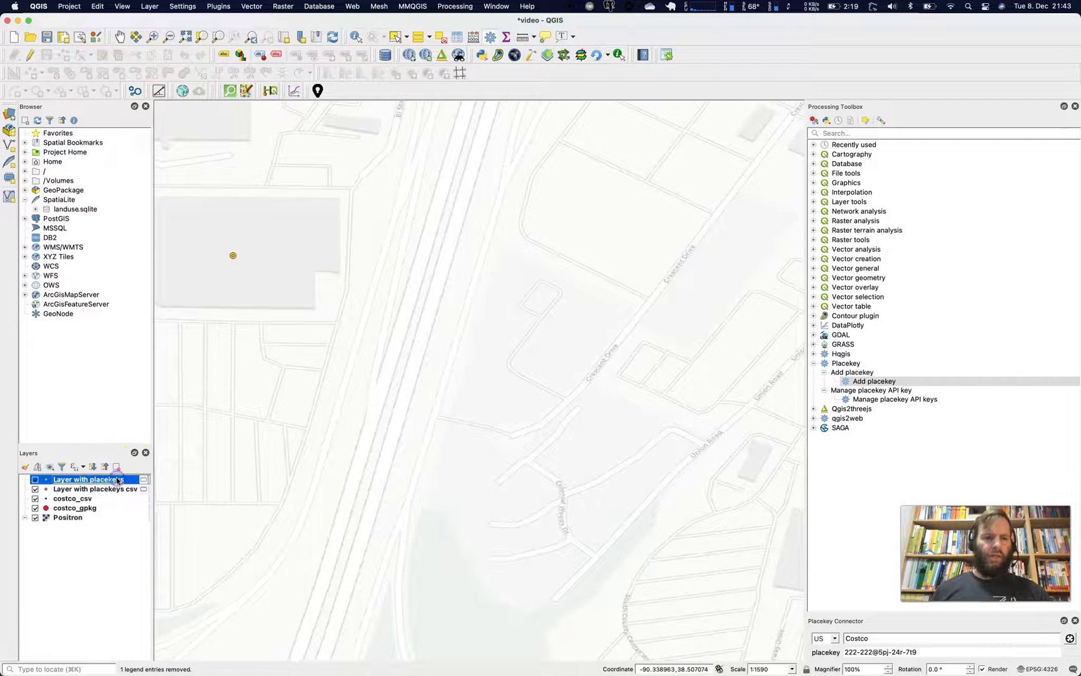
{"action": "right_click", "coordinate": [118, 479]}
{"action": "left_click", "coordinate": [156, 349]}
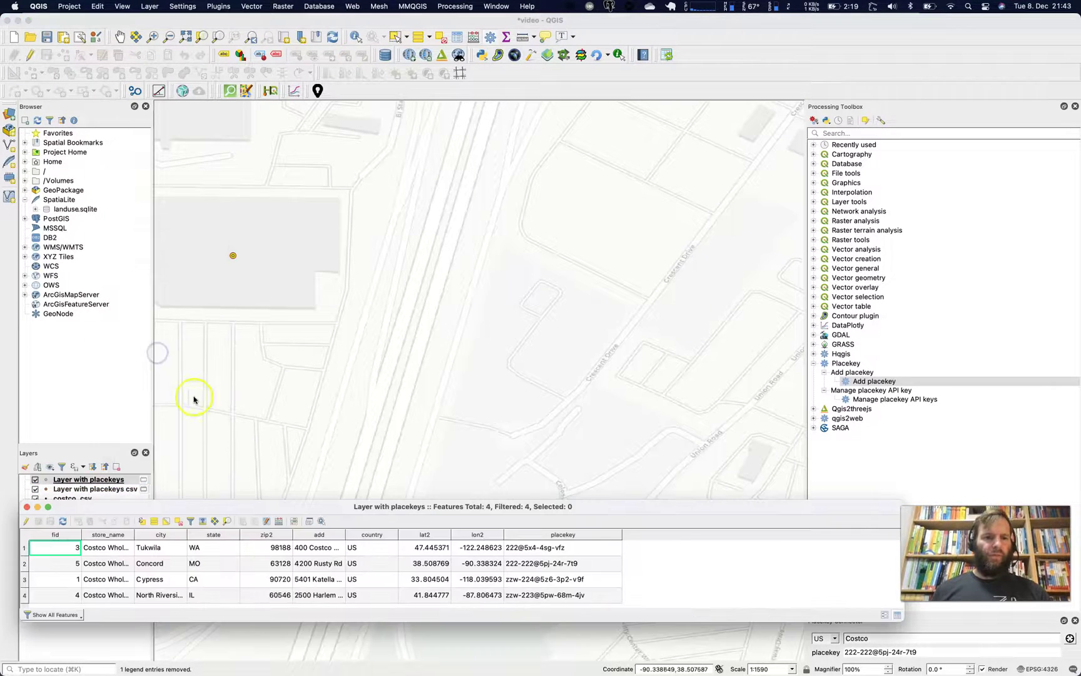
{"action": "left_click_drag", "start_coordinate": [277, 505], "coordinate": [273, 363]}
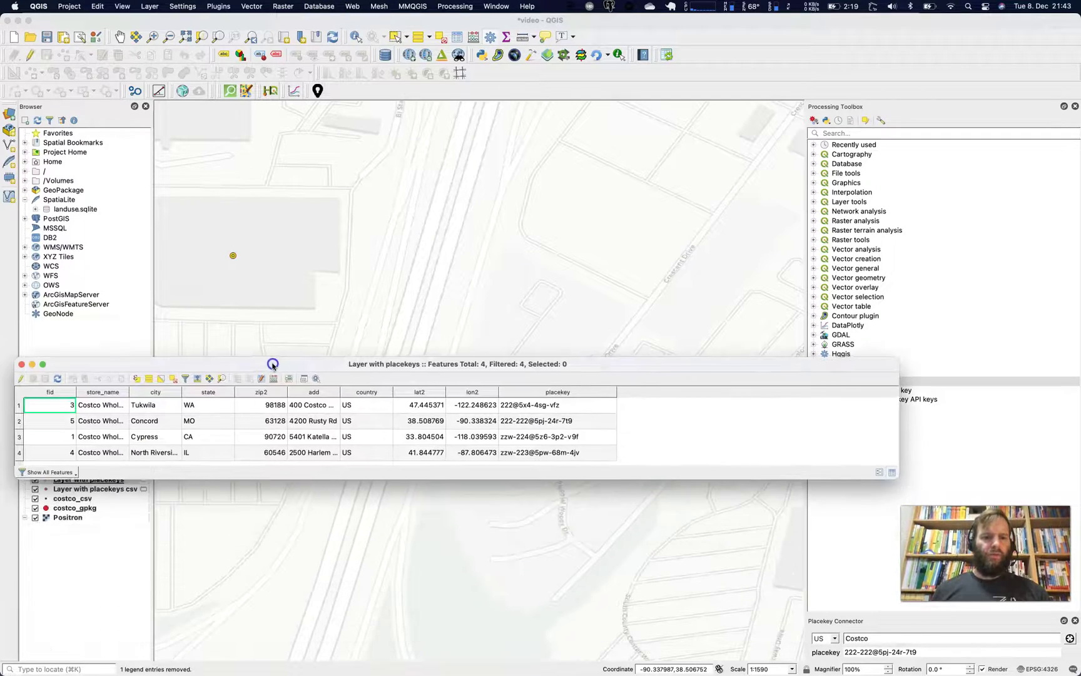
{"action": "key", "text": "ctrl+Up"}
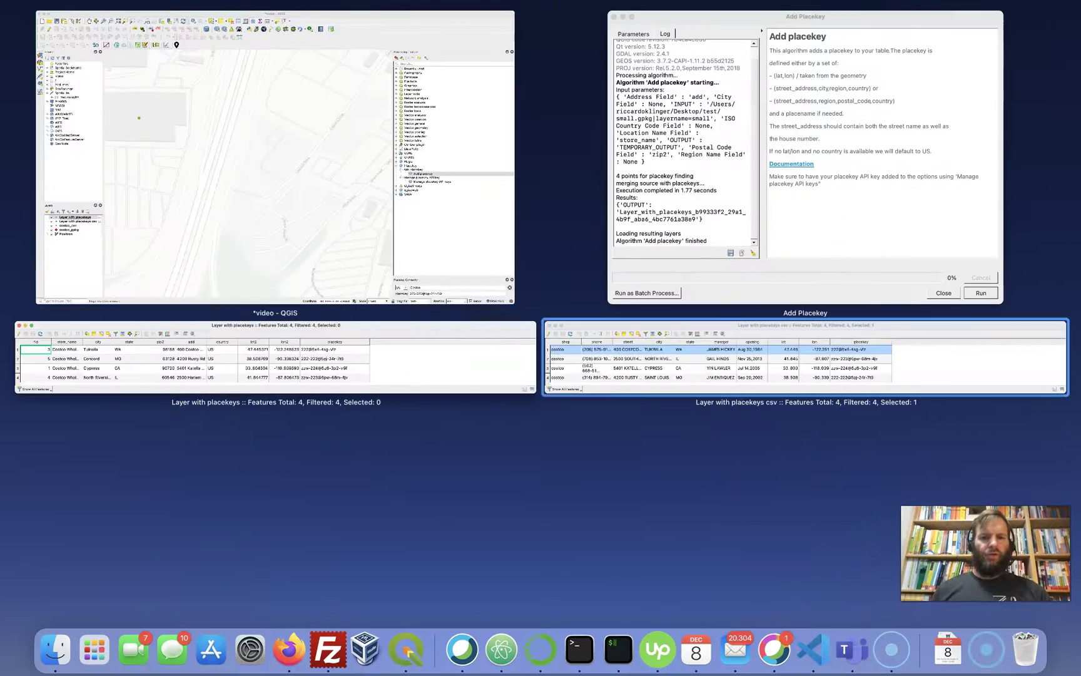
{"action": "left_click", "coordinate": [625, 369]}
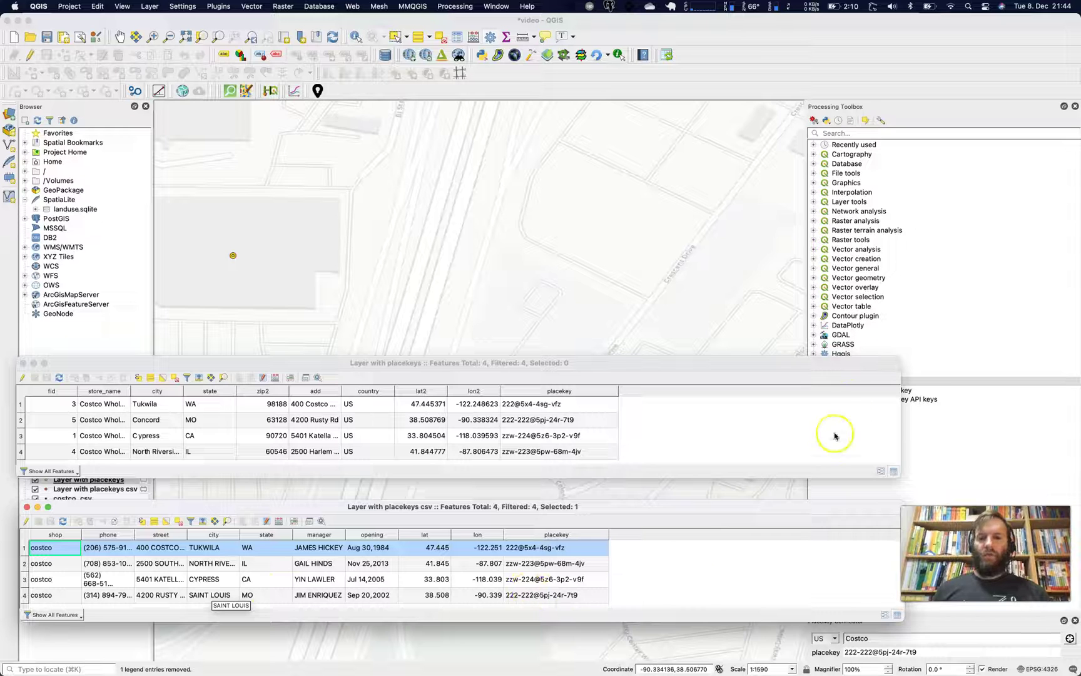
Search the Processing Toolbox for 'join' and launch Join attributes by field value
{"action": "left_click", "coordinate": [911, 108]}
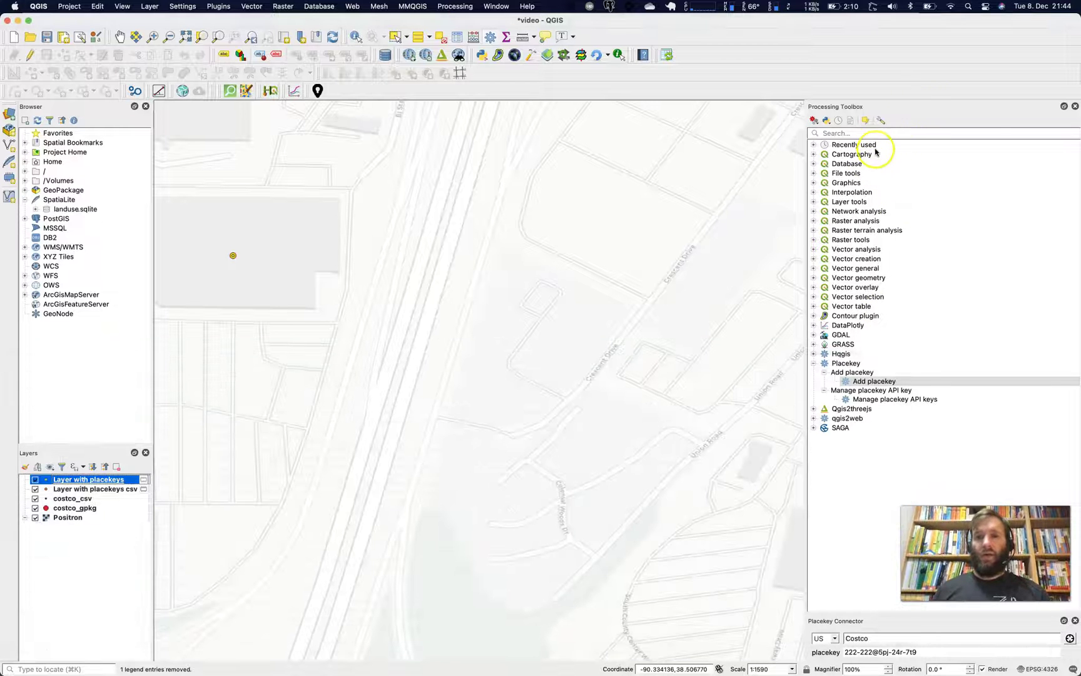
{"action": "left_click", "coordinate": [863, 133]}
{"action": "type", "text": "join"}
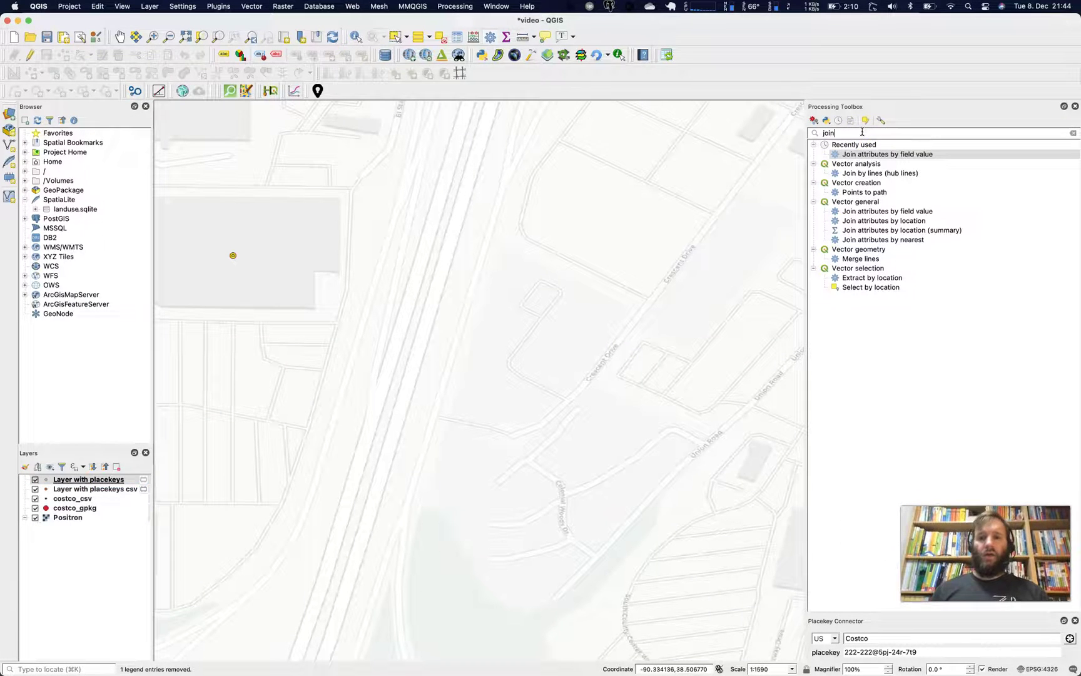
{"action": "left_click", "coordinate": [862, 154]}
{"action": "double_click", "coordinate": [862, 155]}
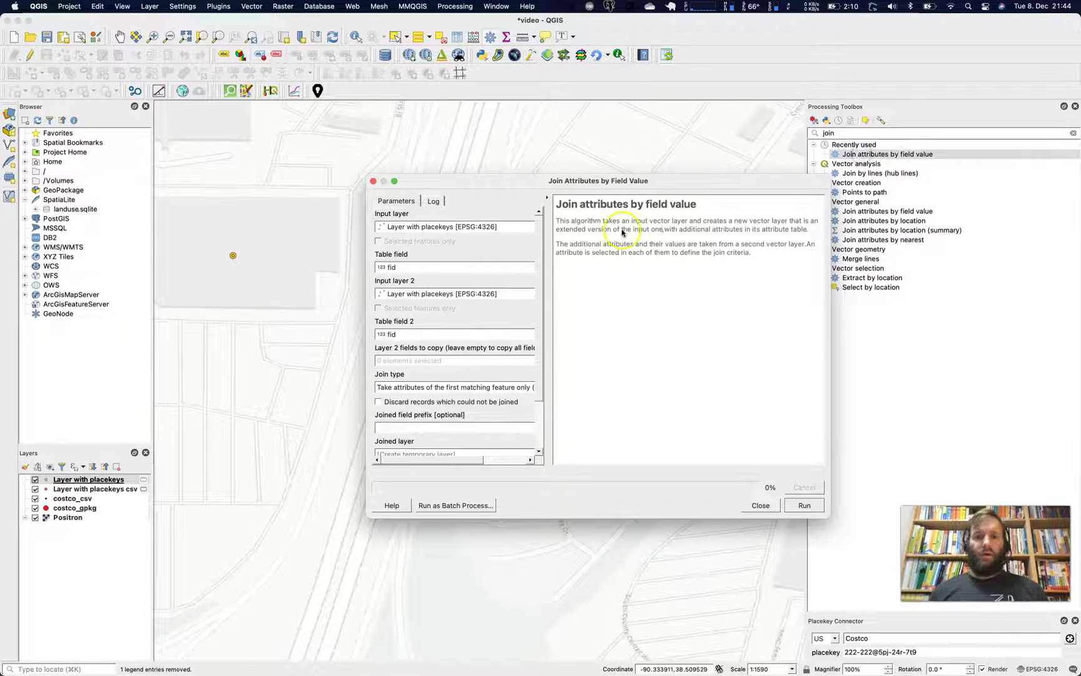
Join Layer with placekeys to Layer with placekeys csv, matching on placekey in both
{"action": "left_click", "coordinate": [460, 268]}
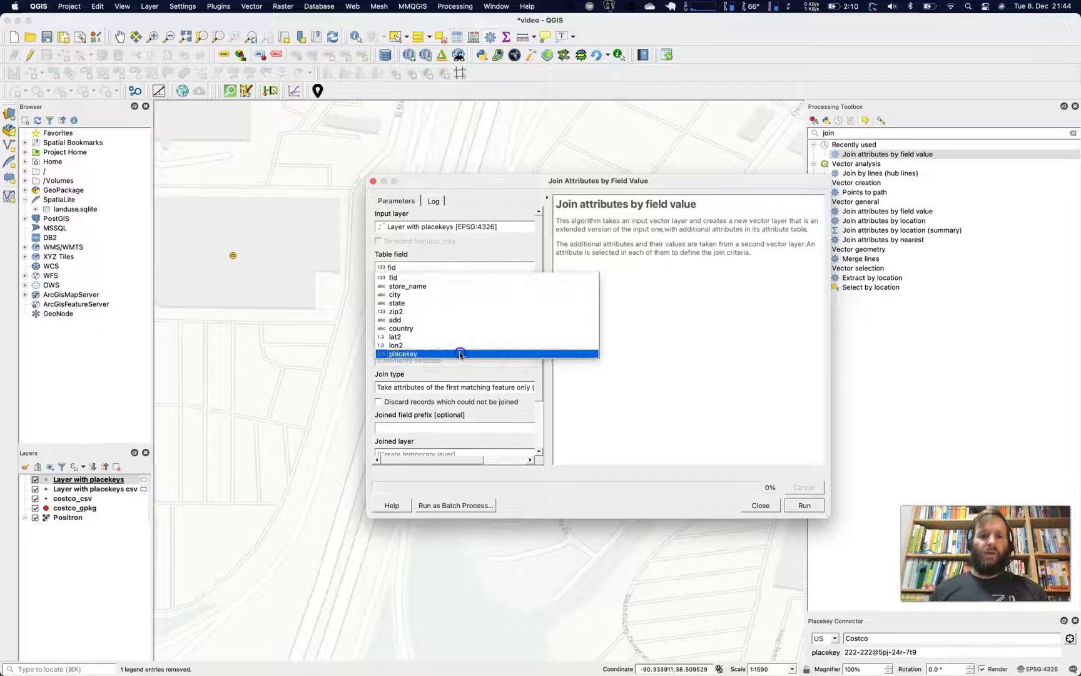
{"action": "left_click", "coordinate": [459, 353]}
{"action": "left_click", "coordinate": [451, 295]}
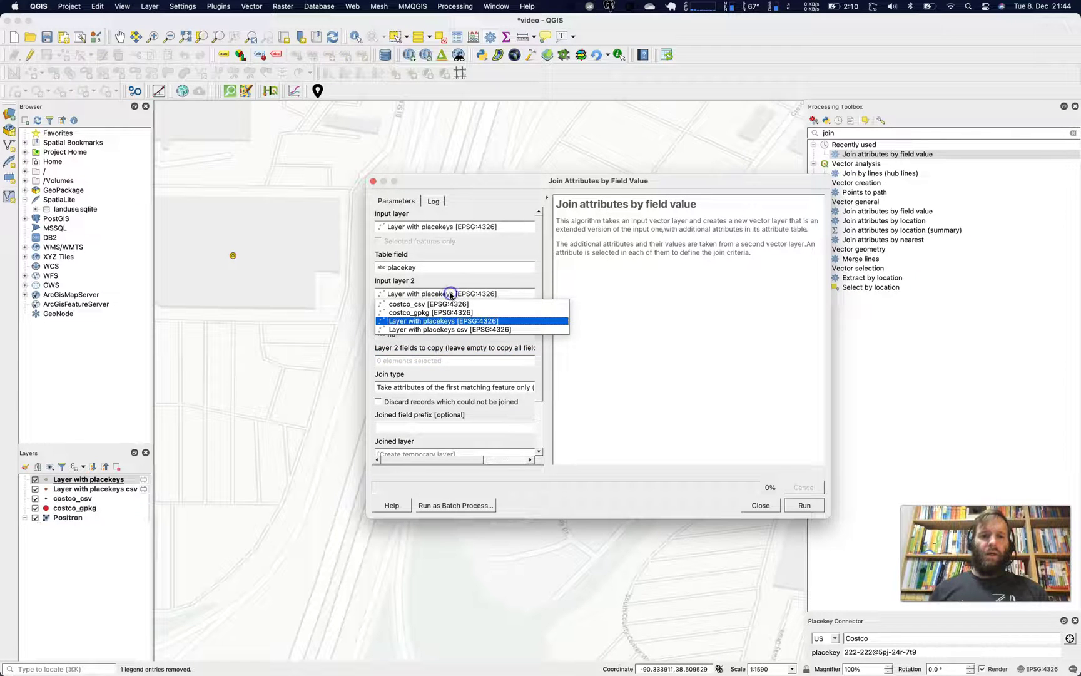
{"action": "left_click", "coordinate": [456, 328]}
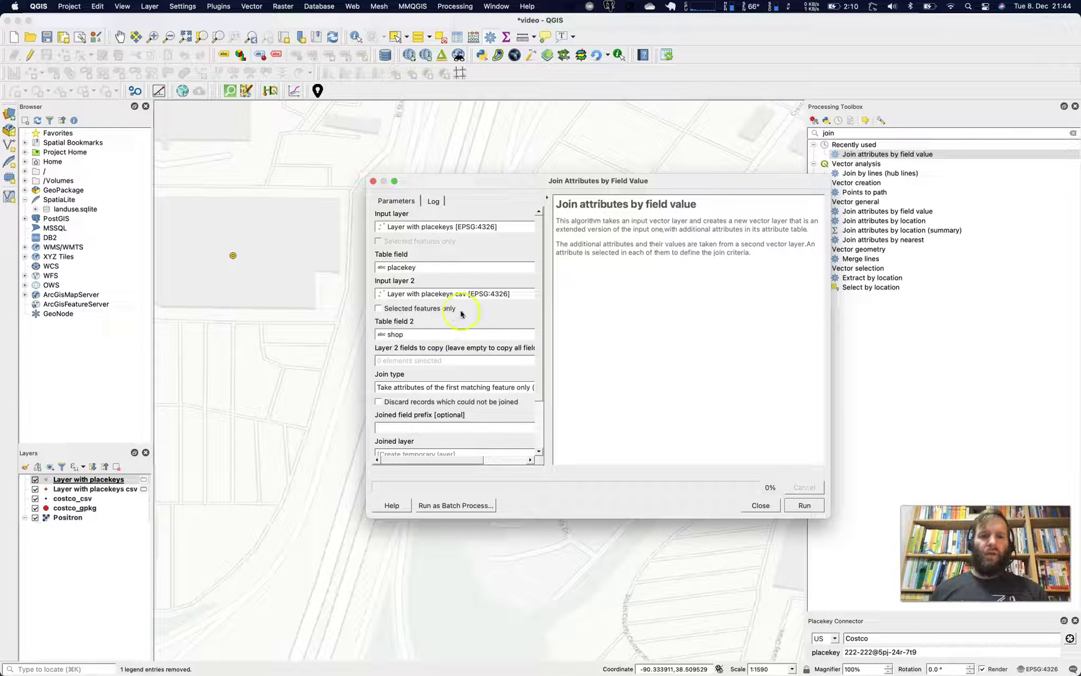
{"action": "left_click", "coordinate": [423, 336]}
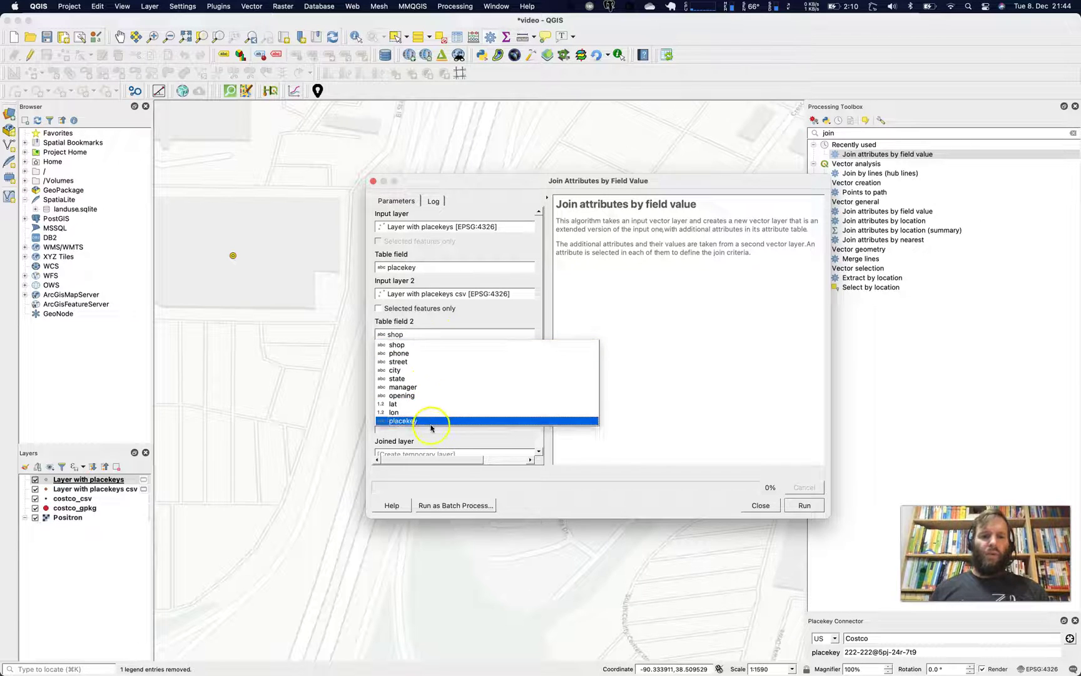
{"action": "key", "text": "Escape"}
{"action": "left_click", "coordinate": [448, 336]}
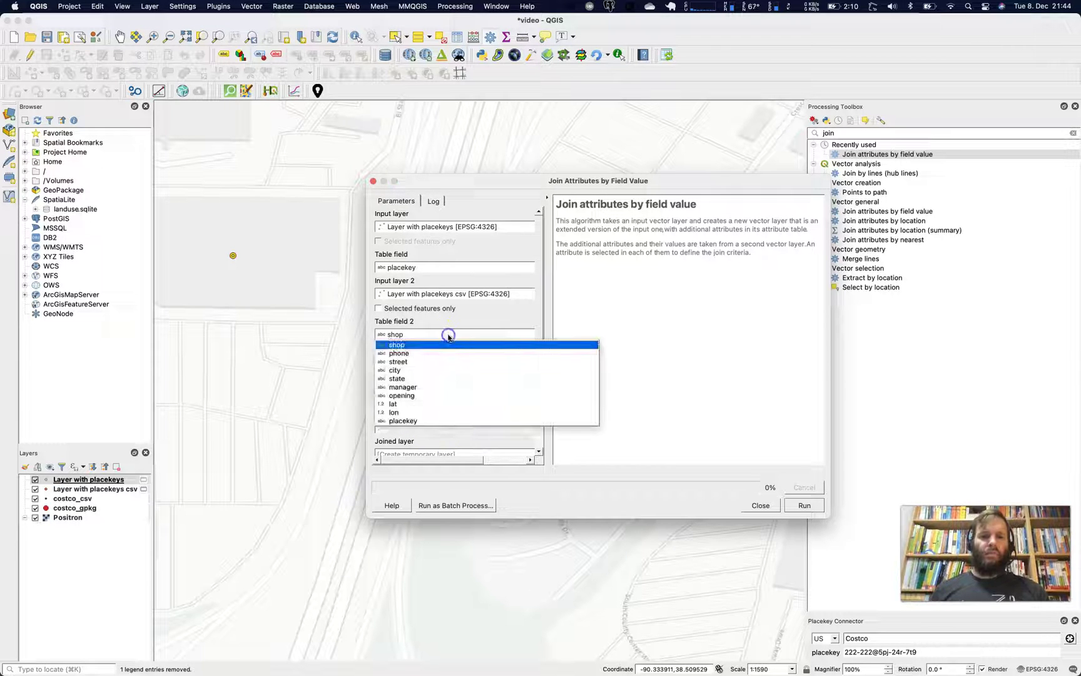
{"action": "left_click", "coordinate": [447, 416]}
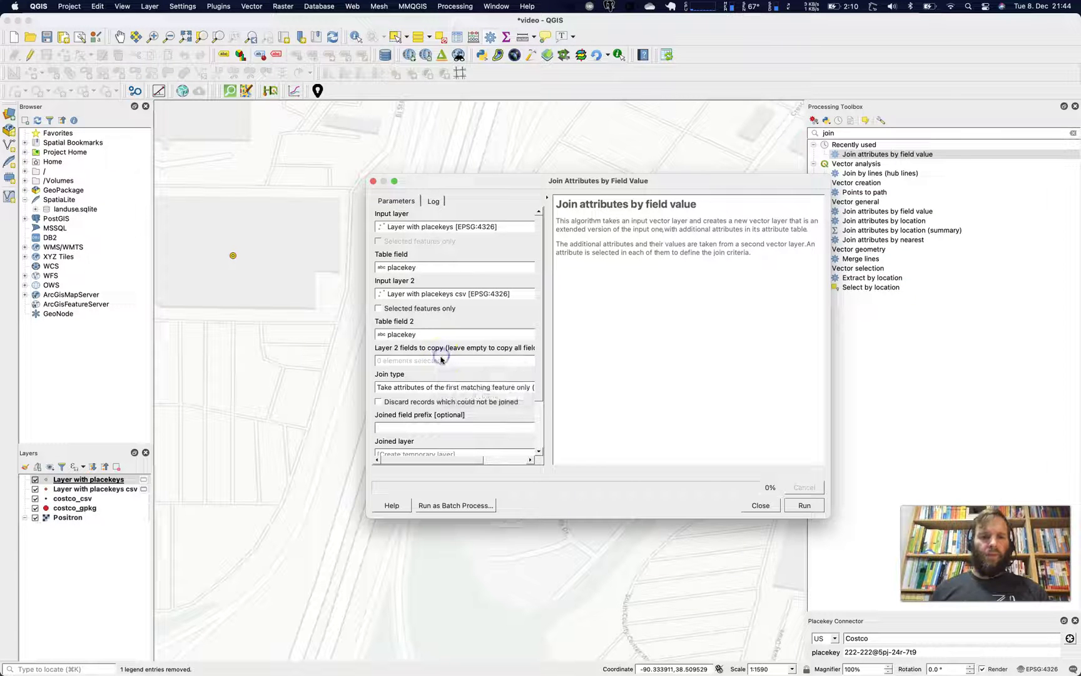
Copy only the manager and opening fields from the csv layer
{"action": "left_click", "coordinate": [443, 367]}
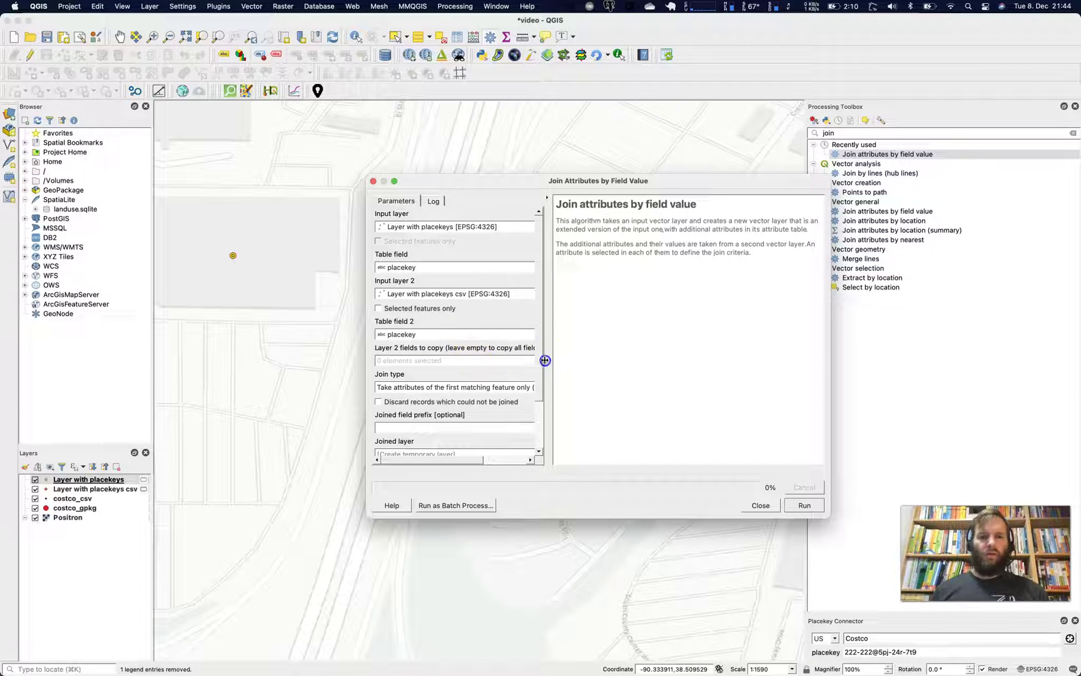
{"action": "left_click_drag", "start_coordinate": [545, 363], "coordinate": [639, 363]}
{"action": "left_click", "coordinate": [620, 361]}
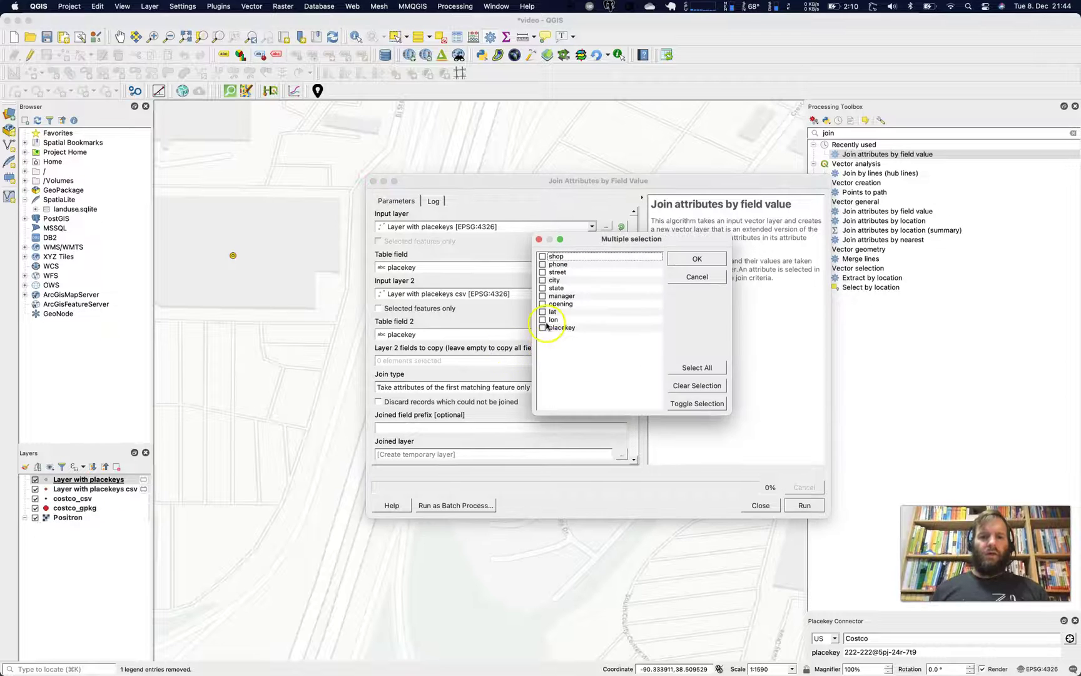
{"action": "left_click", "coordinate": [542, 301]}
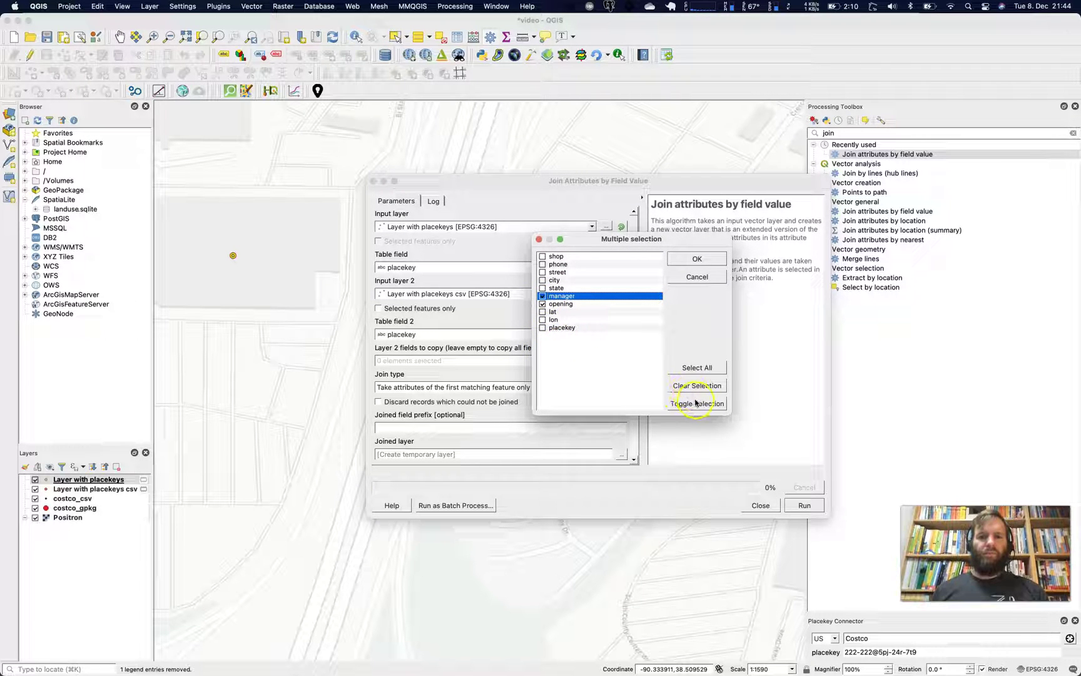
{"action": "left_click", "coordinate": [698, 257]}
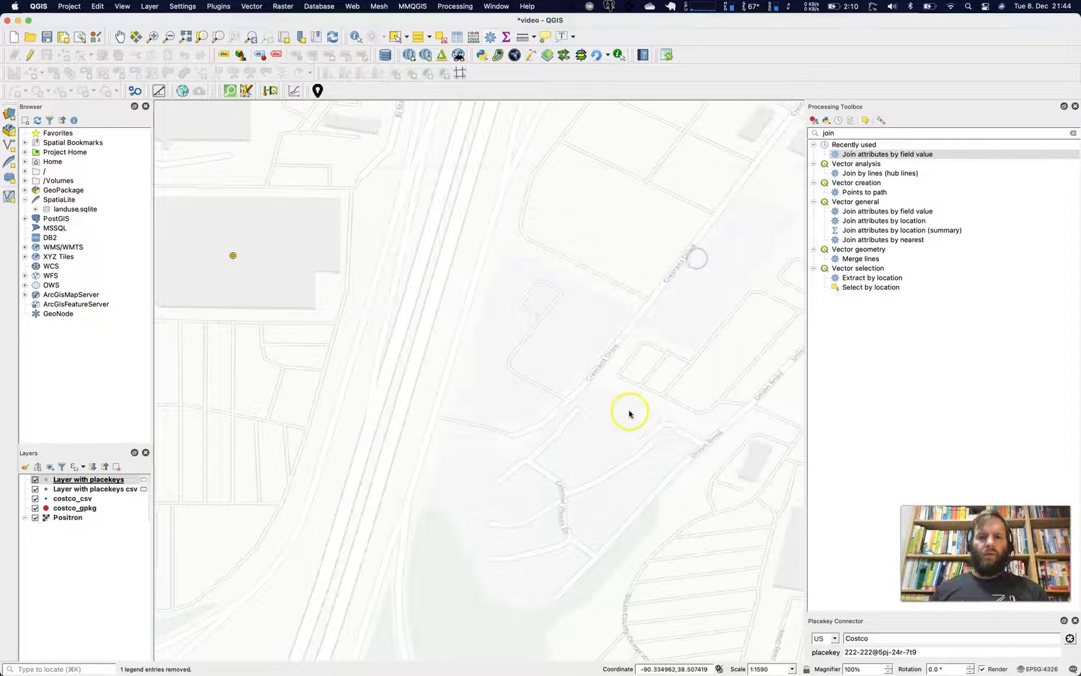
{"action": "key", "text": "ctrl+Down"}
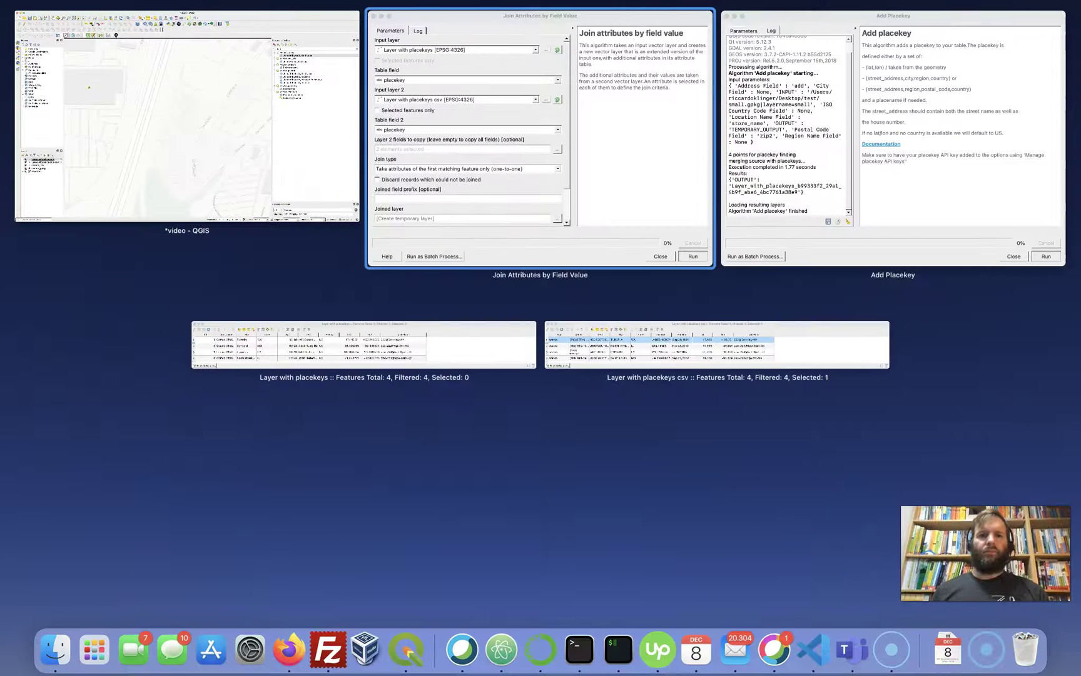
{"action": "left_click", "coordinate": [525, 188]}
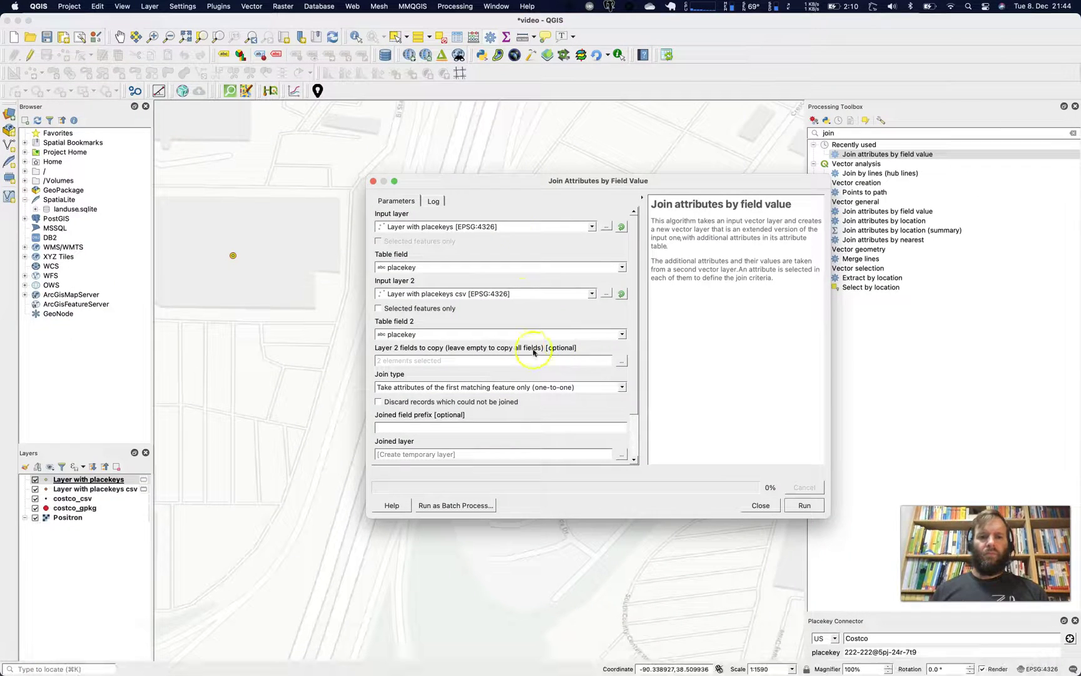
{"action": "left_click", "coordinate": [470, 429]}
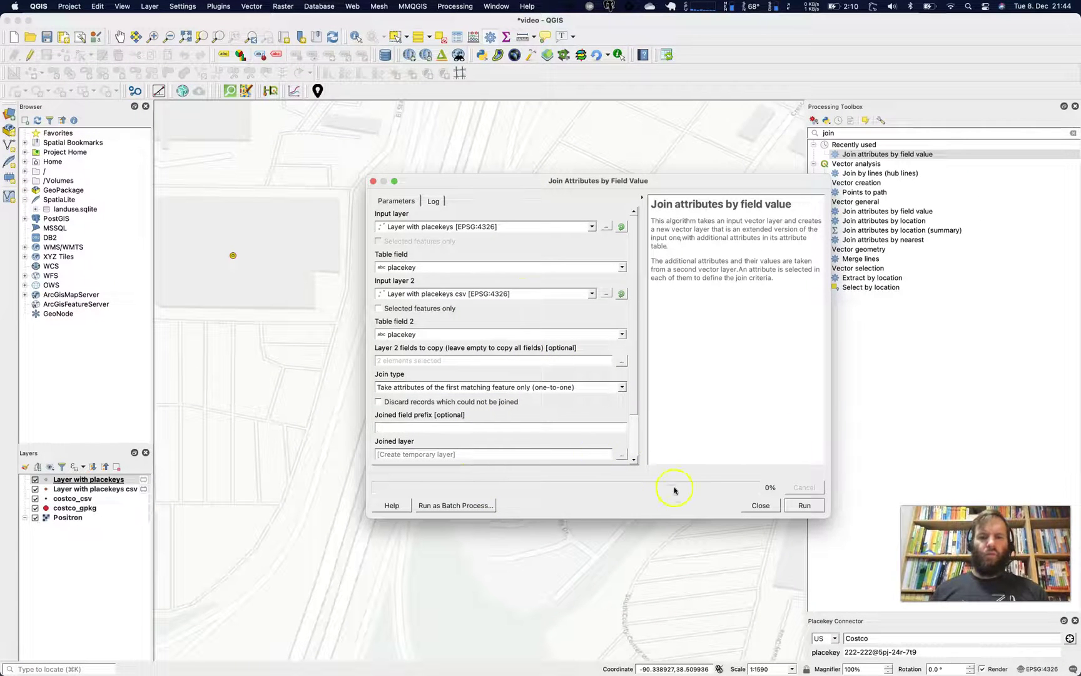
{"action": "scroll", "coordinate": [637, 425], "scroll_direction": "down", "scroll_amount": 3}
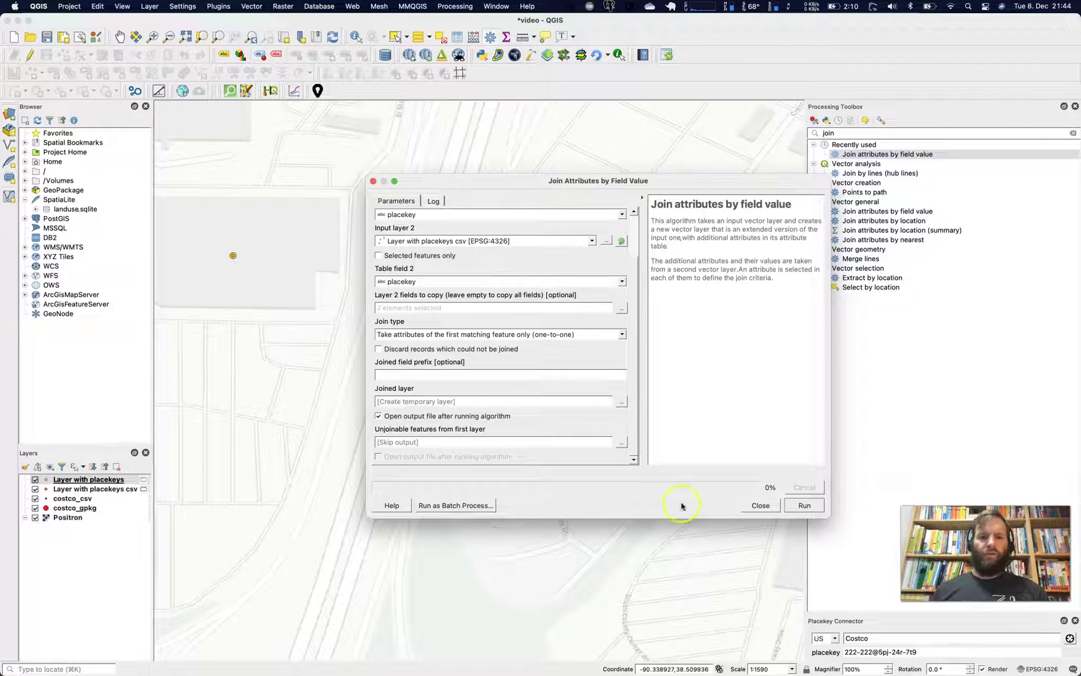
Run the join, check the joined feature count in the log, and close the tool
{"action": "left_click", "coordinate": [804, 505]}
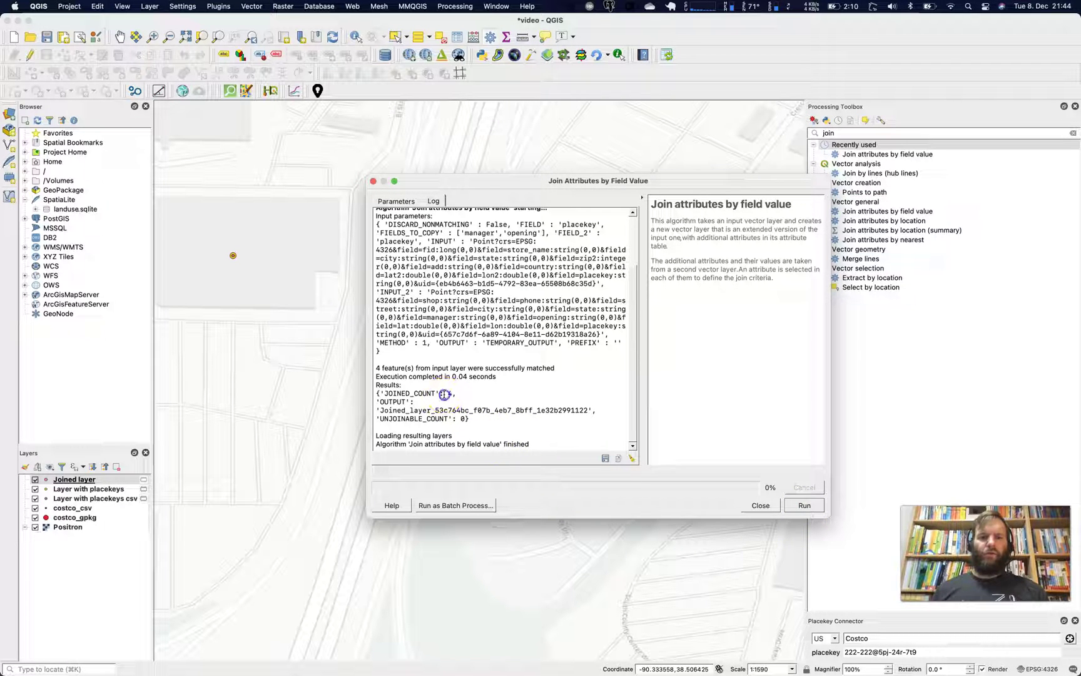
{"action": "left_click_drag", "start_coordinate": [444, 393], "coordinate": [471, 419]}
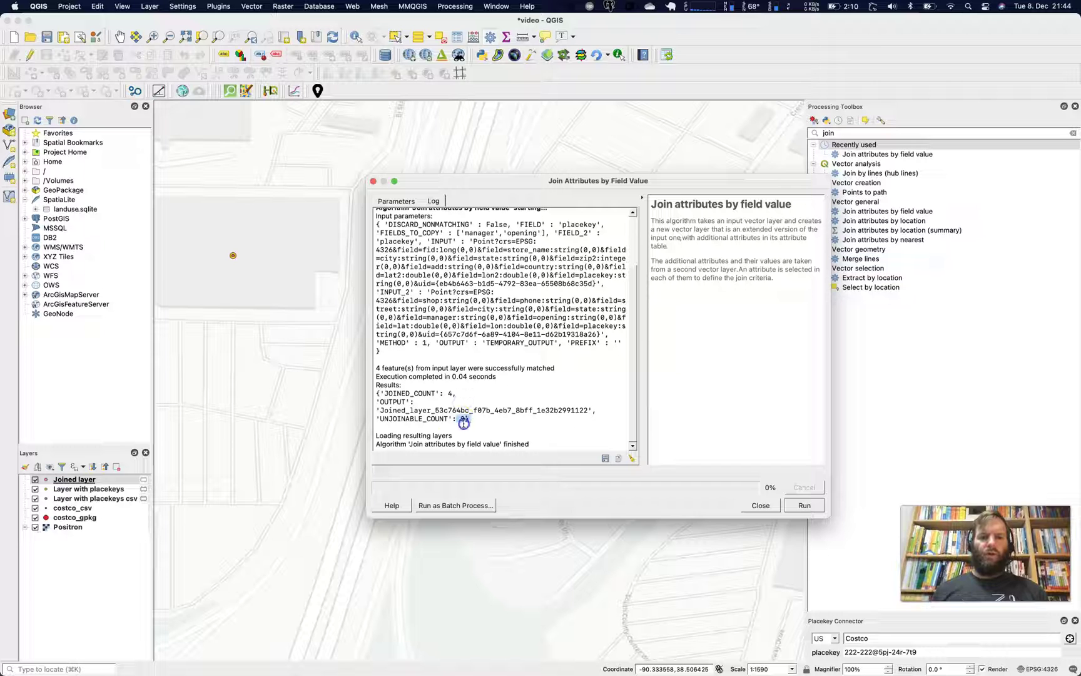
{"action": "left_click", "coordinate": [772, 506]}
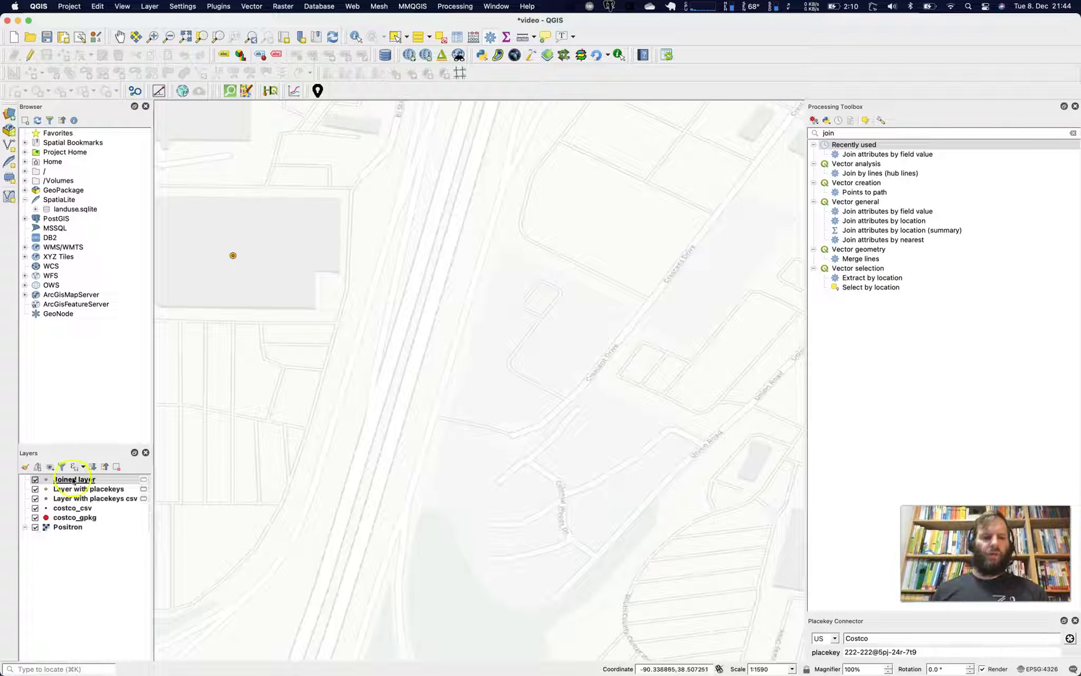
Show the Joined layer's attribute table enlarged to all 4 rows with full placekeys
{"action": "right_click", "coordinate": [74, 480]}
{"action": "left_click", "coordinate": [104, 361]}
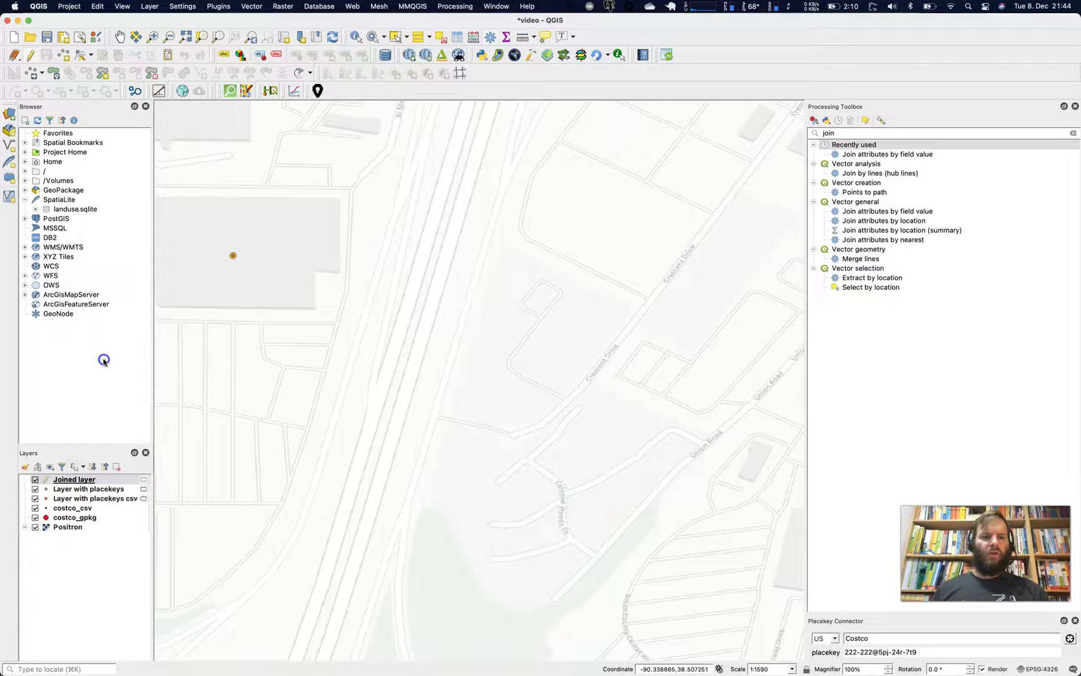
{"action": "left_click", "coordinate": [83, 479]}
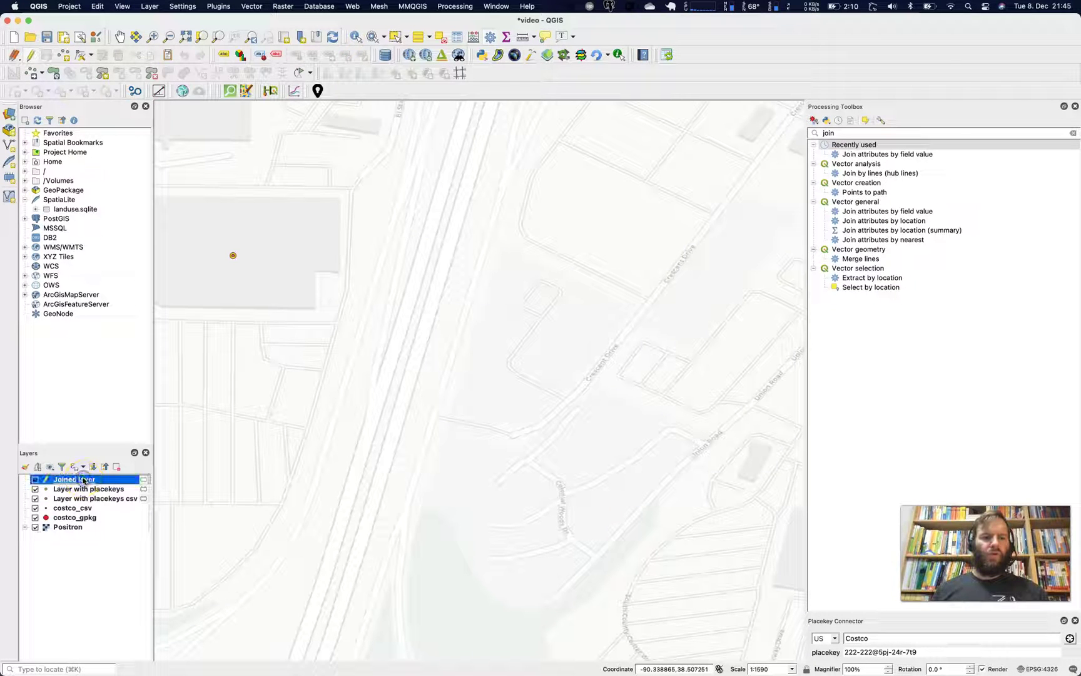
{"action": "right_click", "coordinate": [85, 481]}
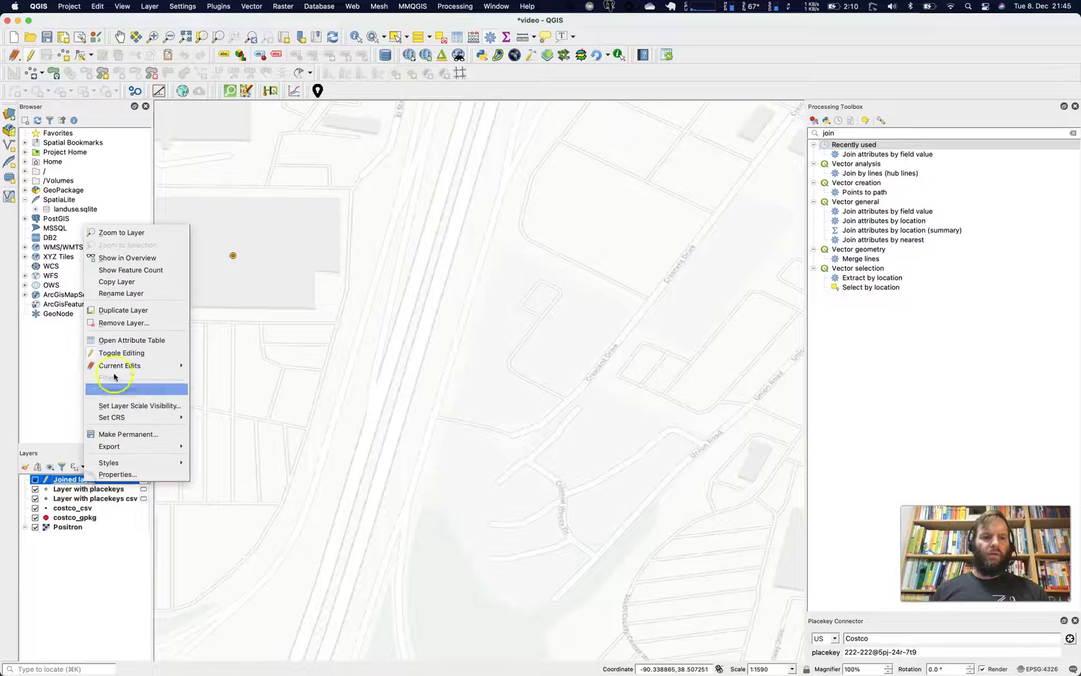
{"action": "left_click", "coordinate": [111, 340]}
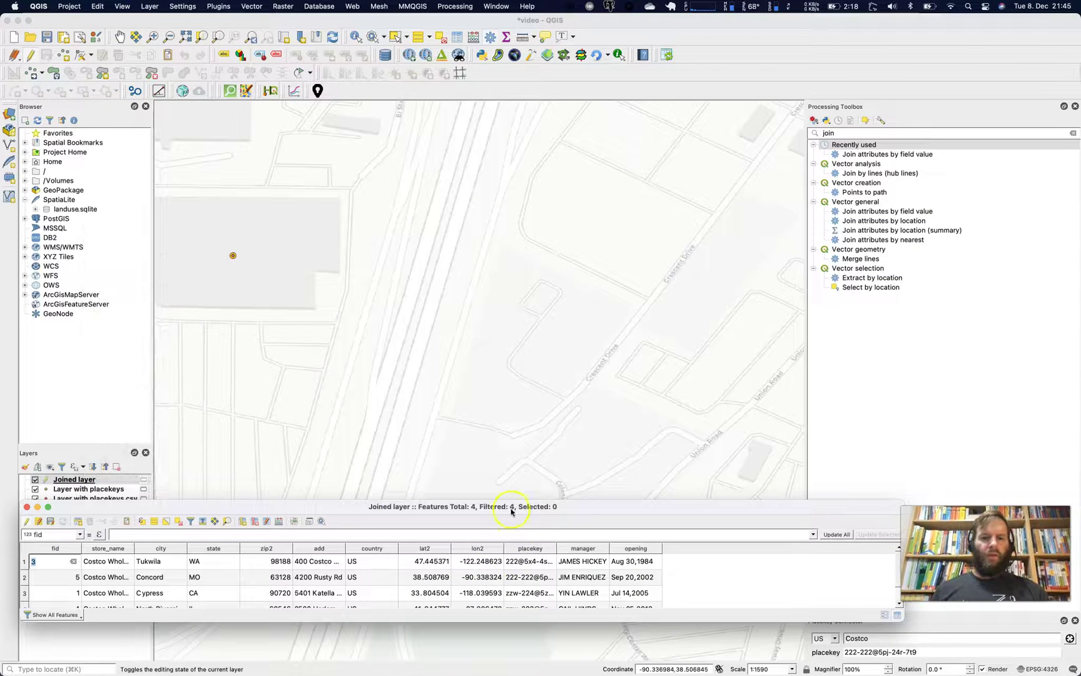
{"action": "left_click_drag", "start_coordinate": [511, 511], "coordinate": [498, 303]}
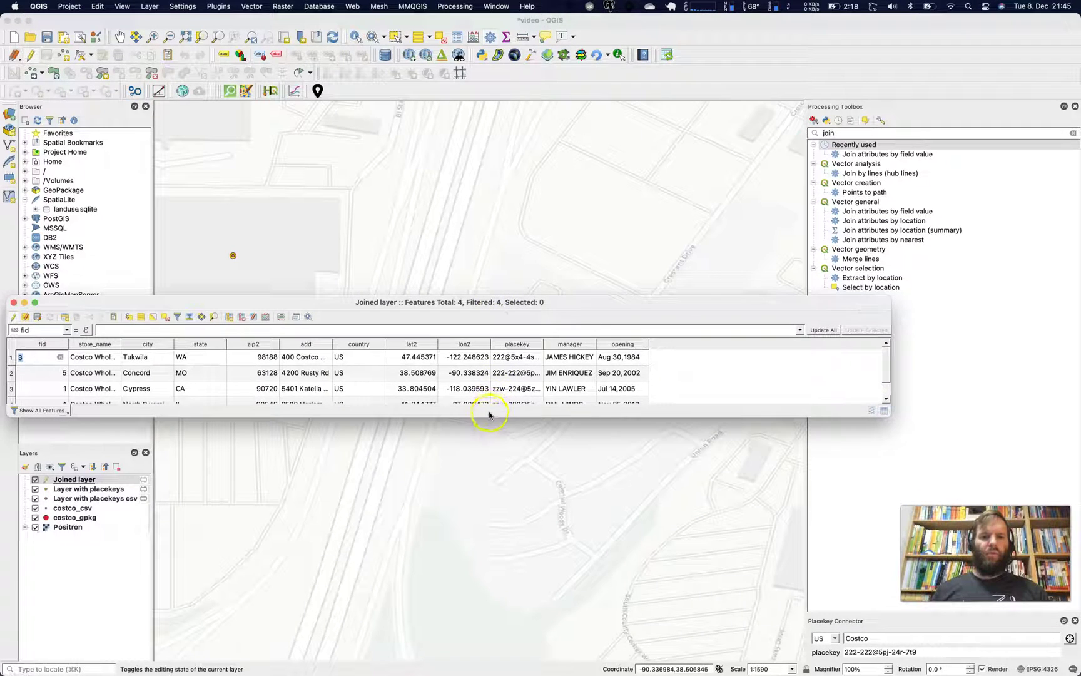
{"action": "left_click_drag", "start_coordinate": [488, 418], "coordinate": [489, 473]}
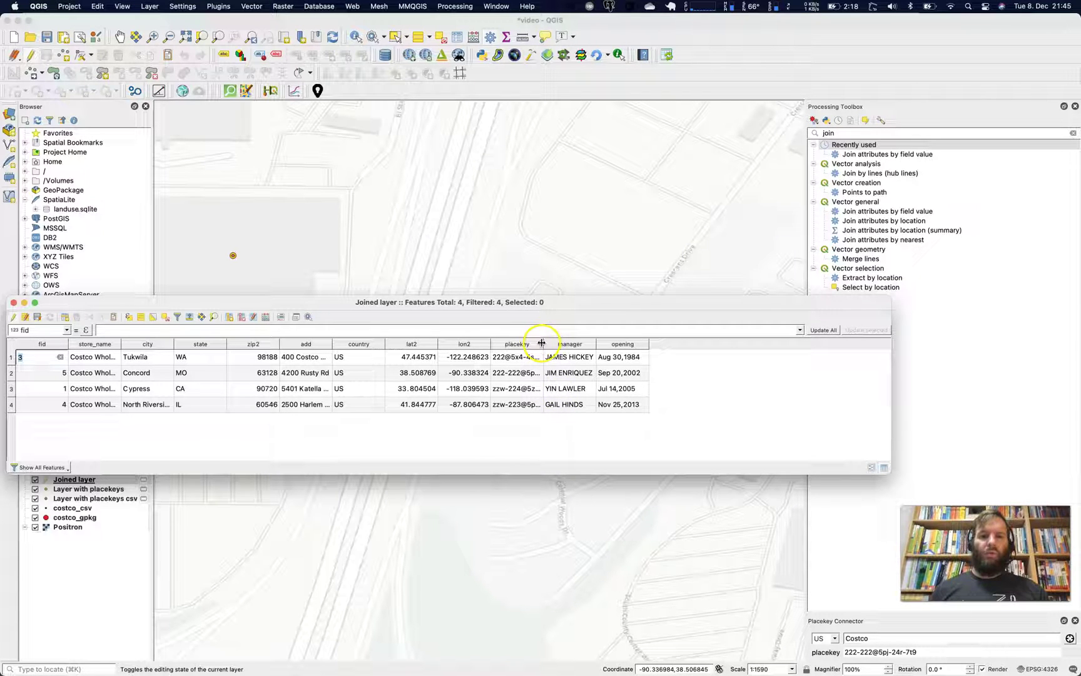
{"action": "left_click_drag", "start_coordinate": [543, 343], "coordinate": [580, 351]}
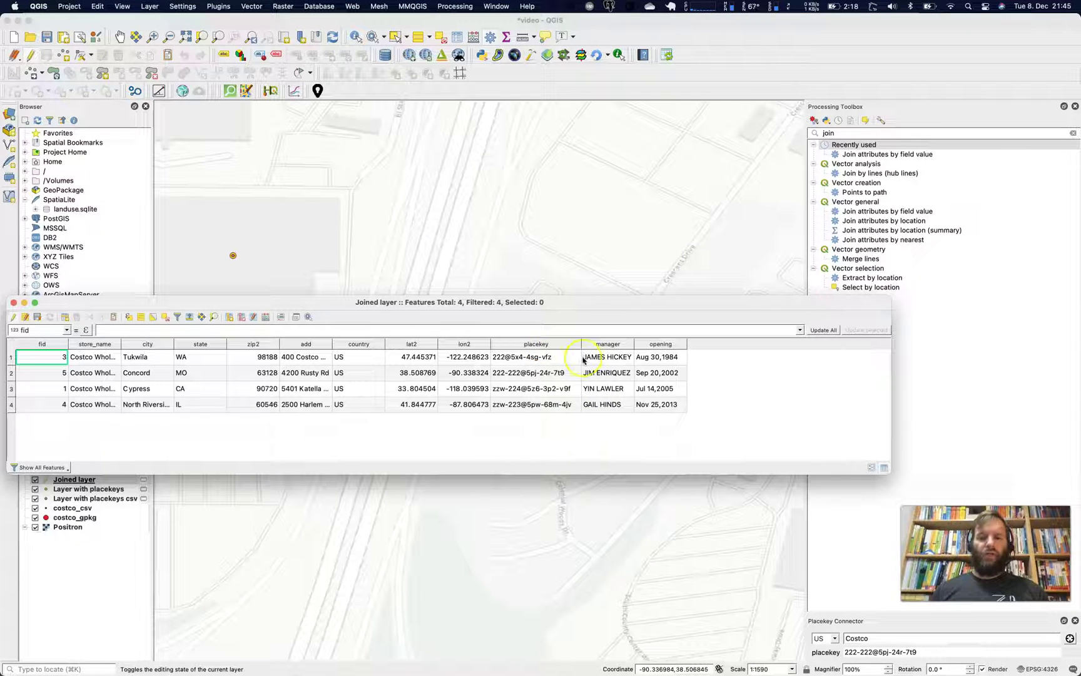